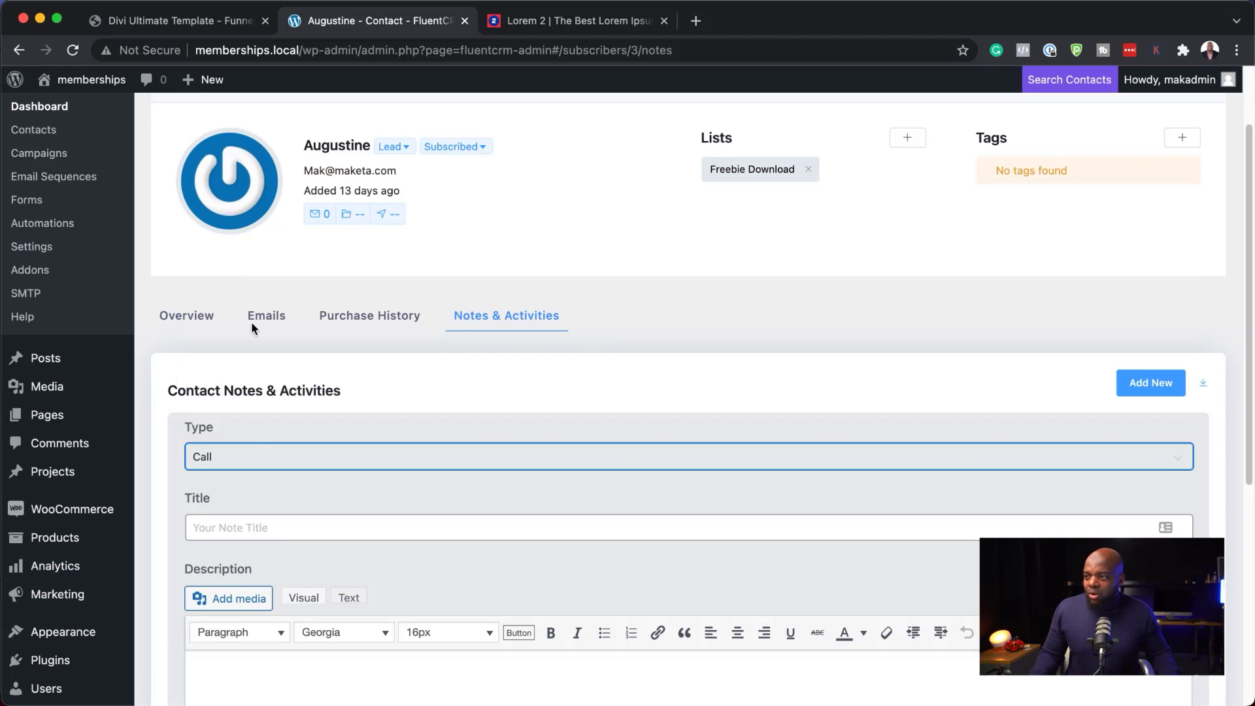
{"action": "left_click", "coordinate": [259, 466]}
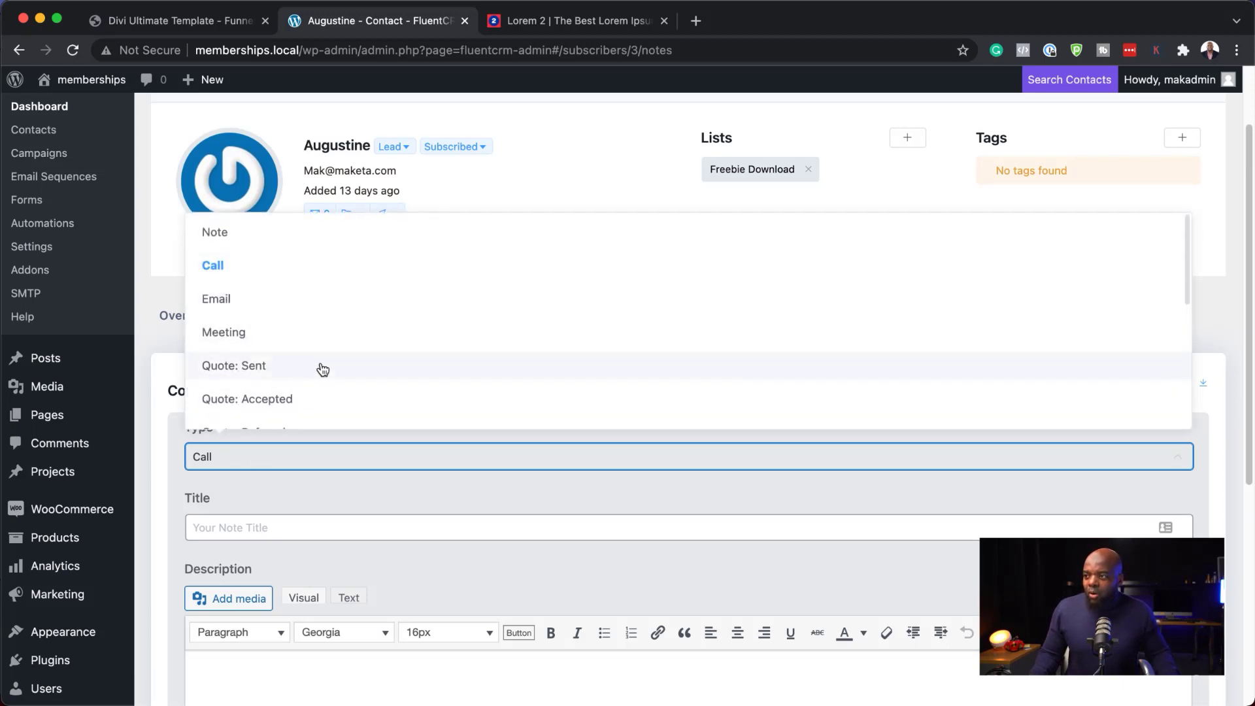
{"action": "scroll", "coordinate": [356, 596], "scroll_direction": "down", "scroll_amount": 5}
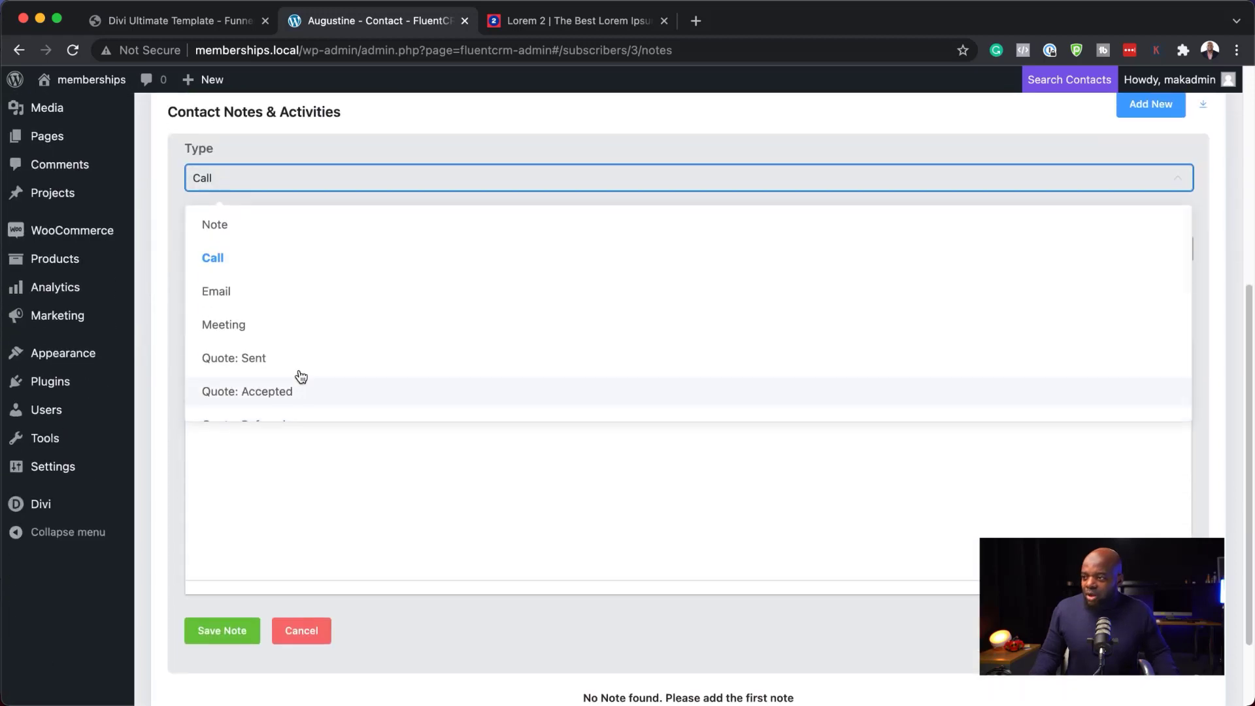
{"action": "left_click", "coordinate": [222, 639]}
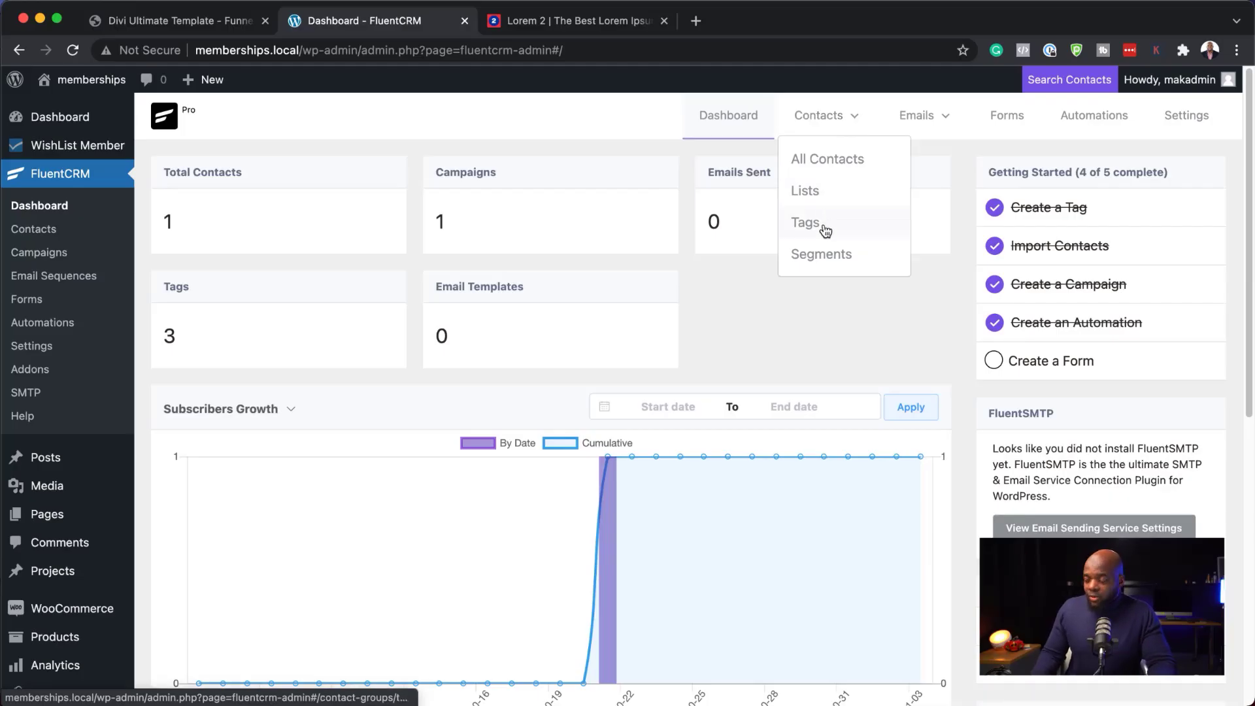
- Open the list of contact tags in FluentCRM
{"action": "left_click", "coordinate": [824, 230]}
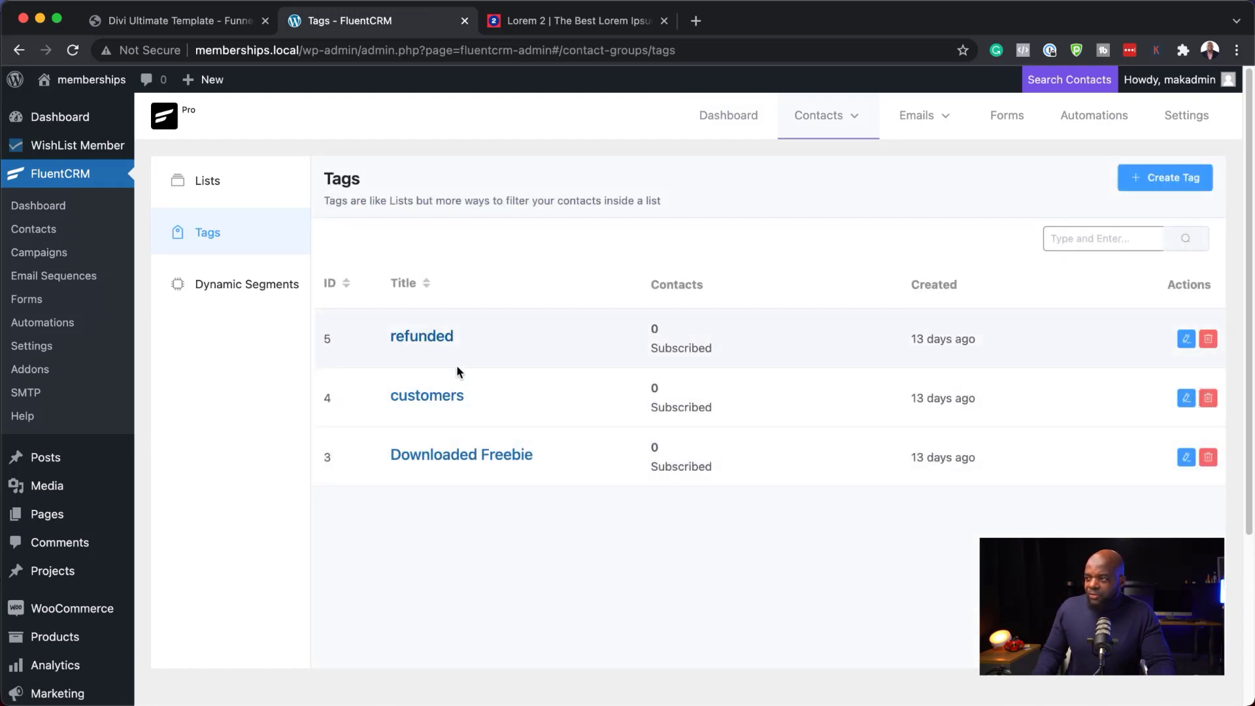
{"action": "scroll", "coordinate": [98, 497], "scroll_direction": "down", "scroll_amount": 3}
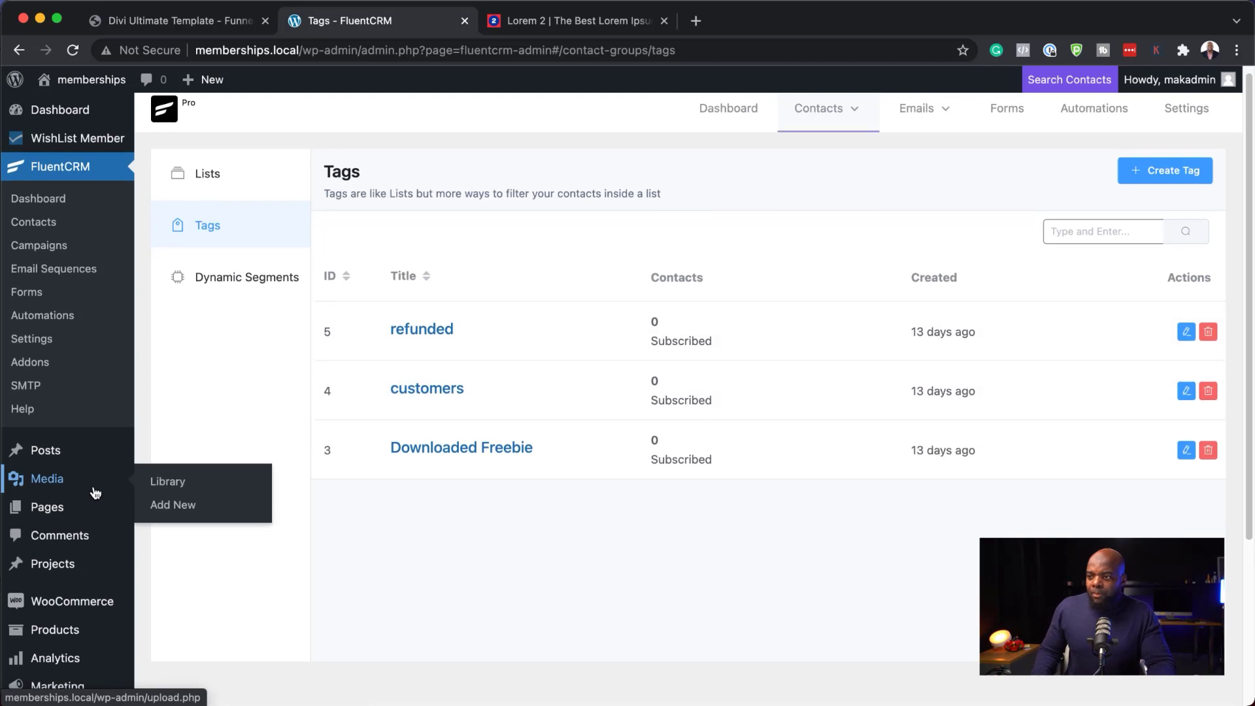
- Open the VIP MEMBER product for editing and bring up its FluentCRM integration settings
{"action": "mouse_move", "coordinate": [56, 533]}
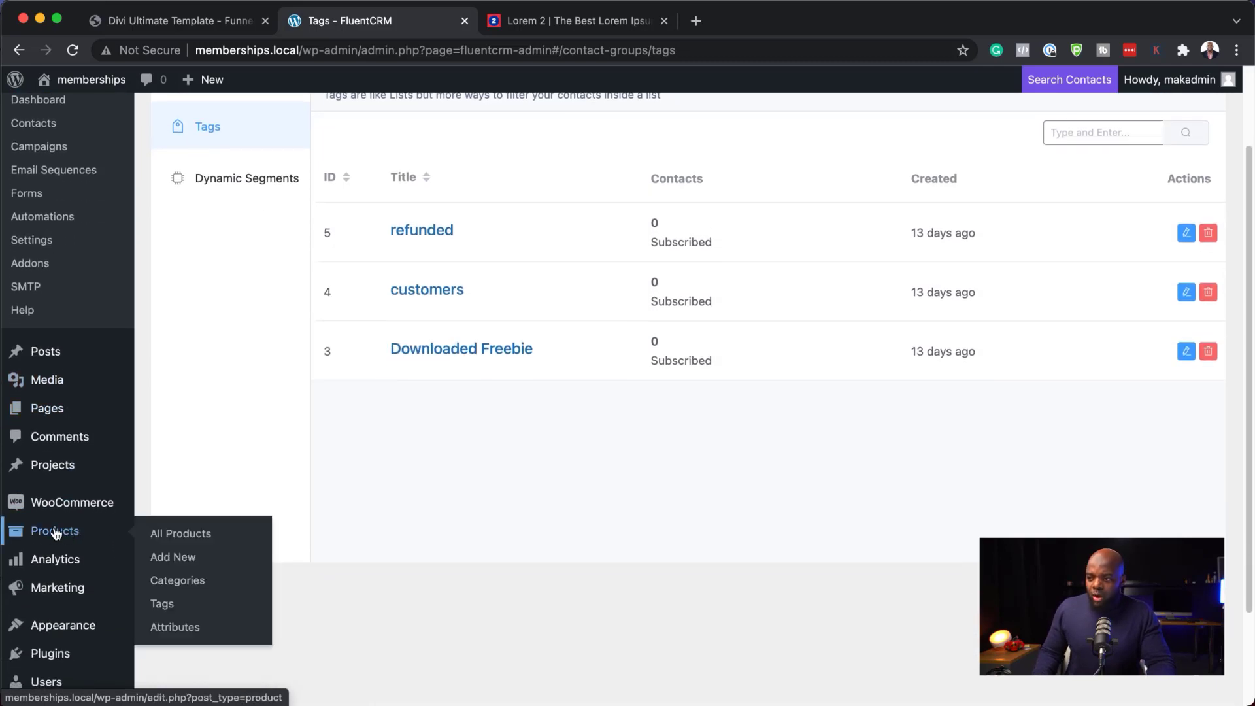
{"action": "left_click", "coordinate": [178, 539]}
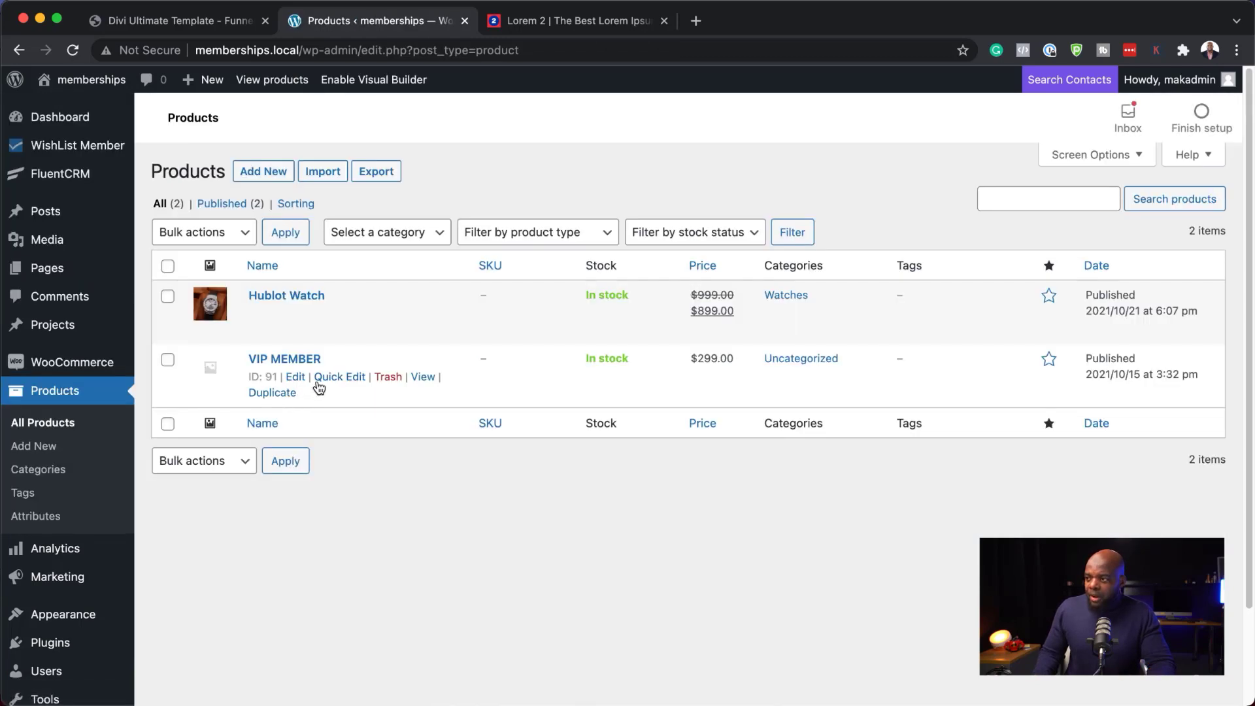
{"action": "left_click", "coordinate": [295, 378]}
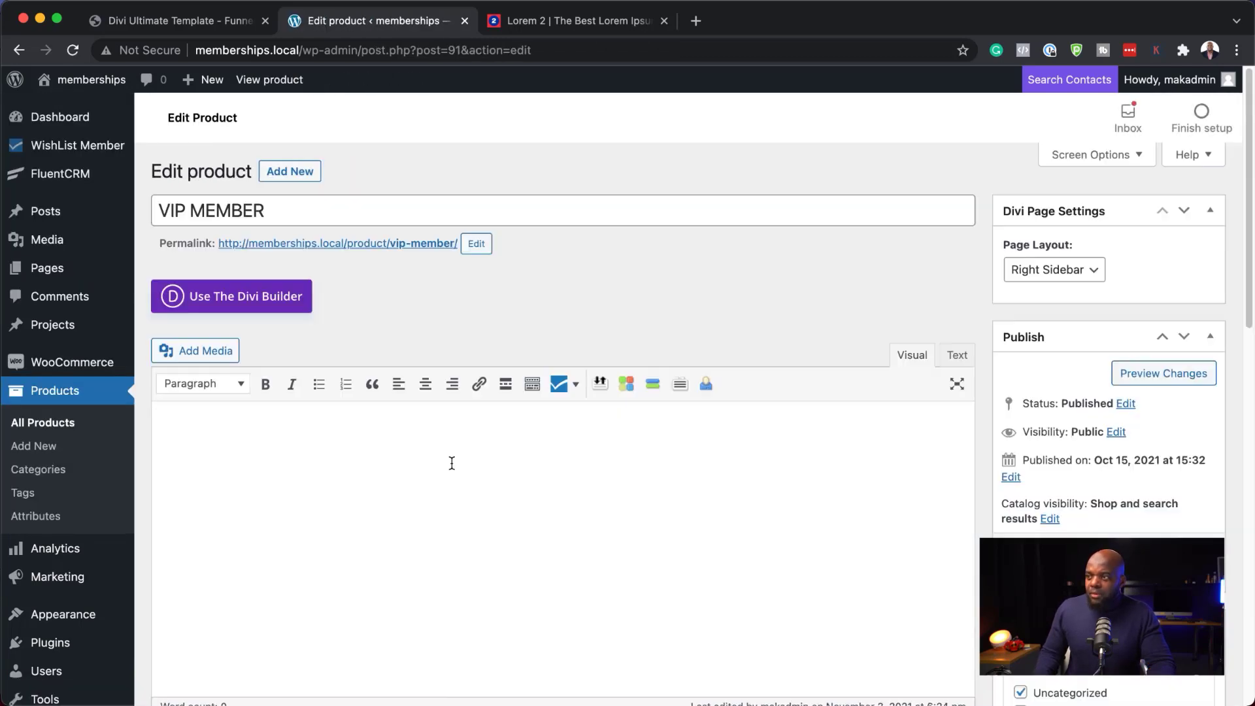
{"action": "scroll", "coordinate": [451, 463], "scroll_direction": "down", "scroll_amount": 10}
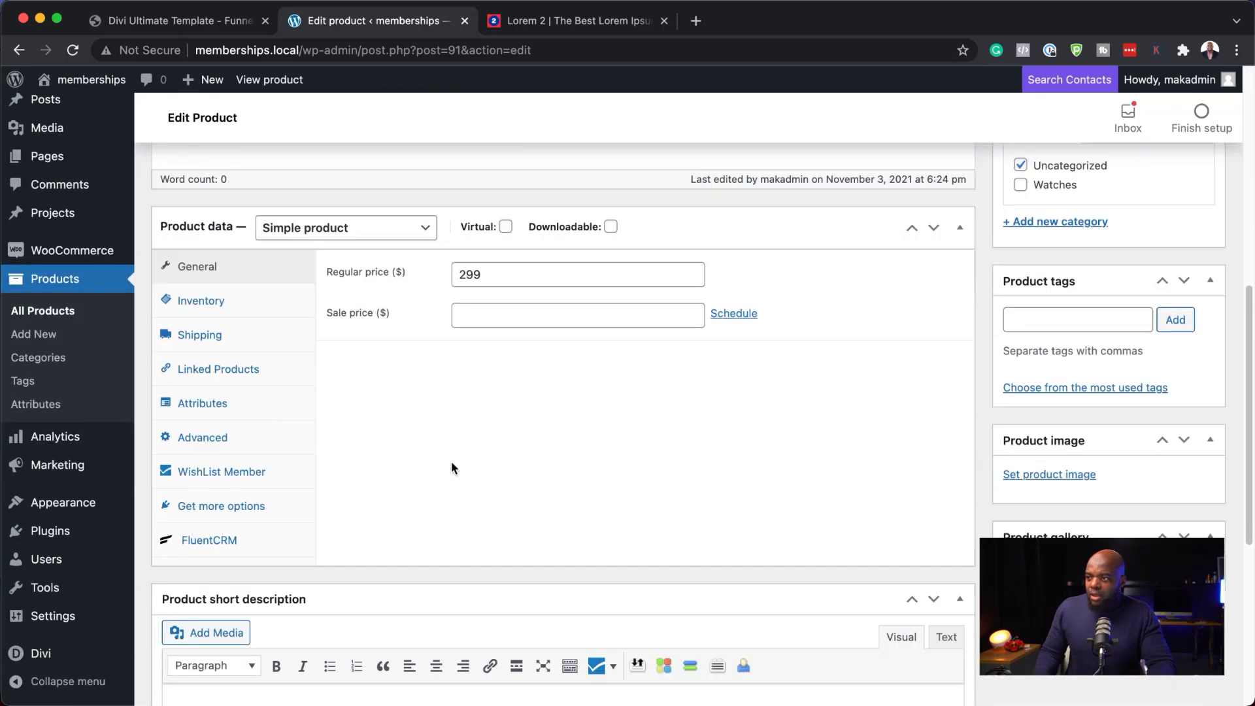
{"action": "left_click", "coordinate": [241, 530]}
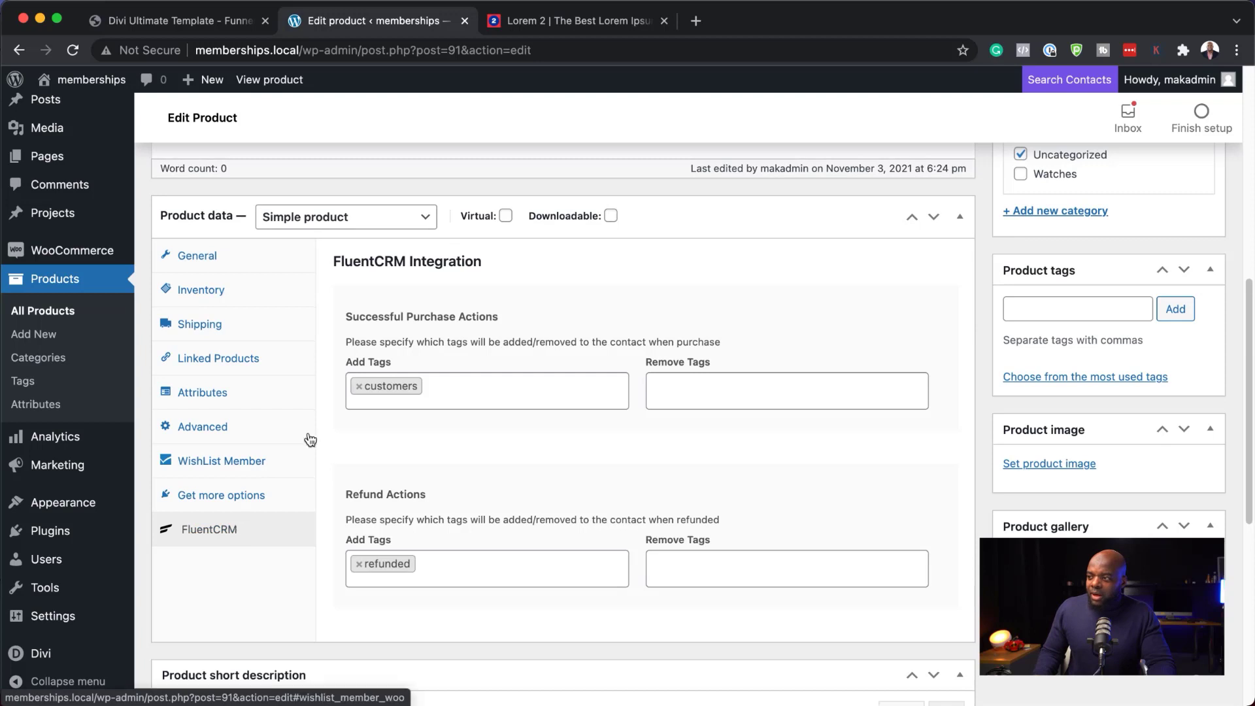
- Clear and reselect customers as the tag added on a successful purchase, and update the VIP MEMBER product
{"action": "left_click", "coordinate": [360, 386]}
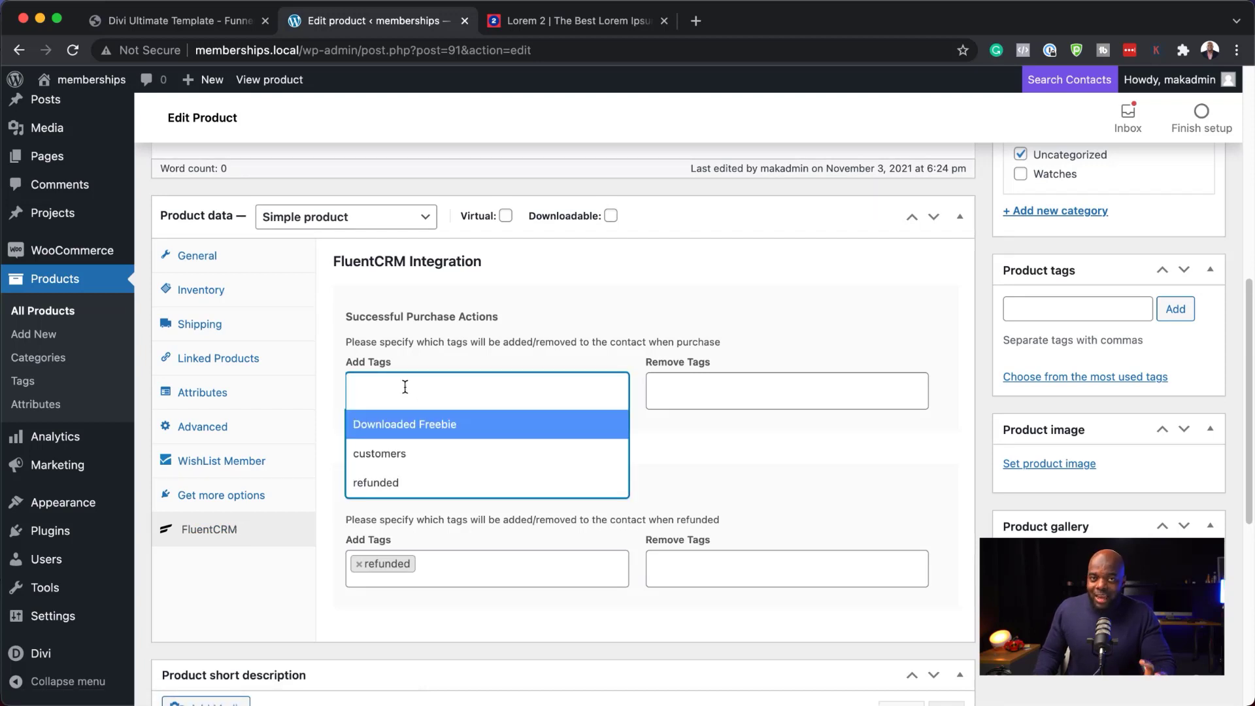
{"action": "left_click", "coordinate": [411, 455]}
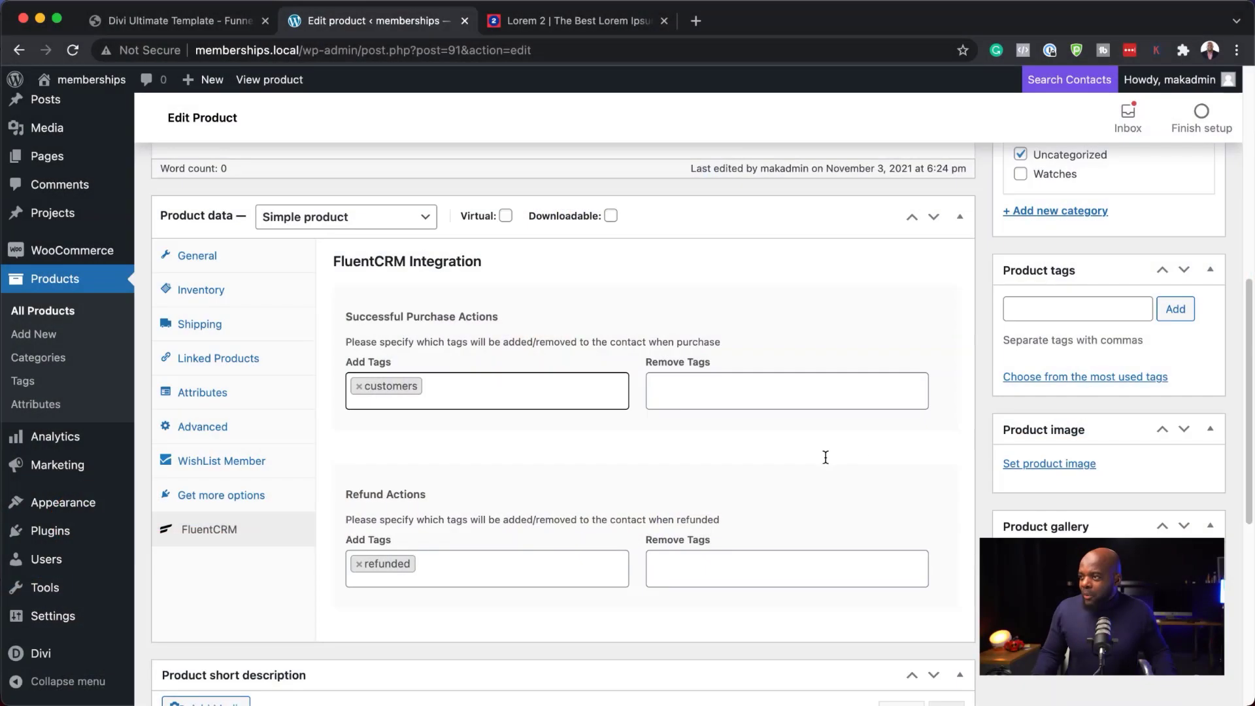
{"action": "scroll", "coordinate": [825, 457], "scroll_direction": "down", "scroll_amount": 5}
{"action": "scroll", "coordinate": [831, 458], "scroll_direction": "up", "scroll_amount": 10}
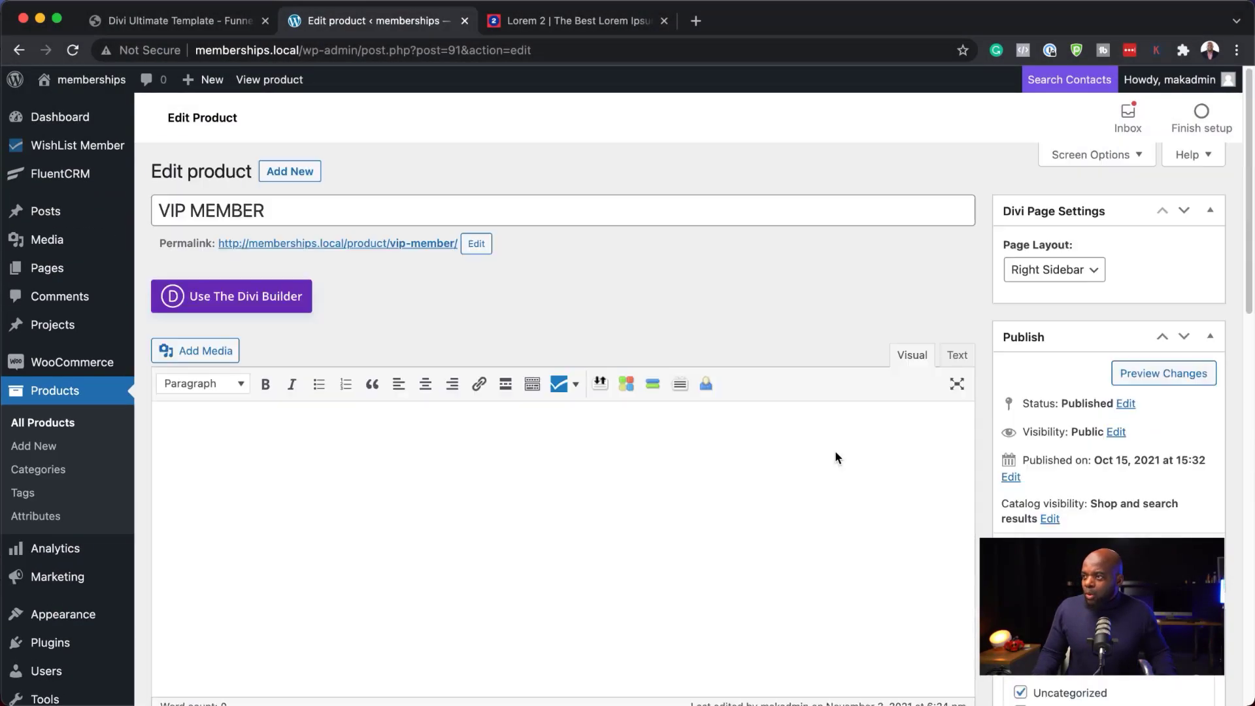
{"action": "left_click", "coordinate": [1192, 576]}
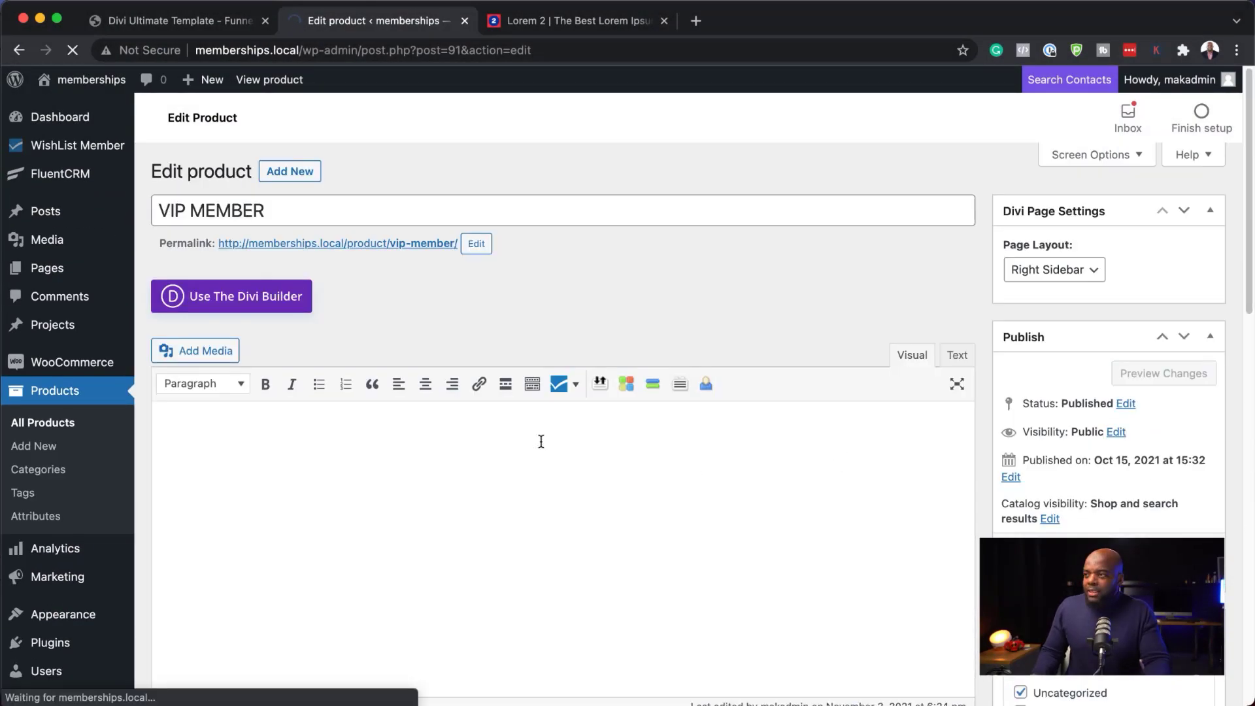
- Create a FluentCRM automation funnel labelled "New Customer" with the Tag Applied trigger
{"action": "mouse_move", "coordinate": [72, 173]}
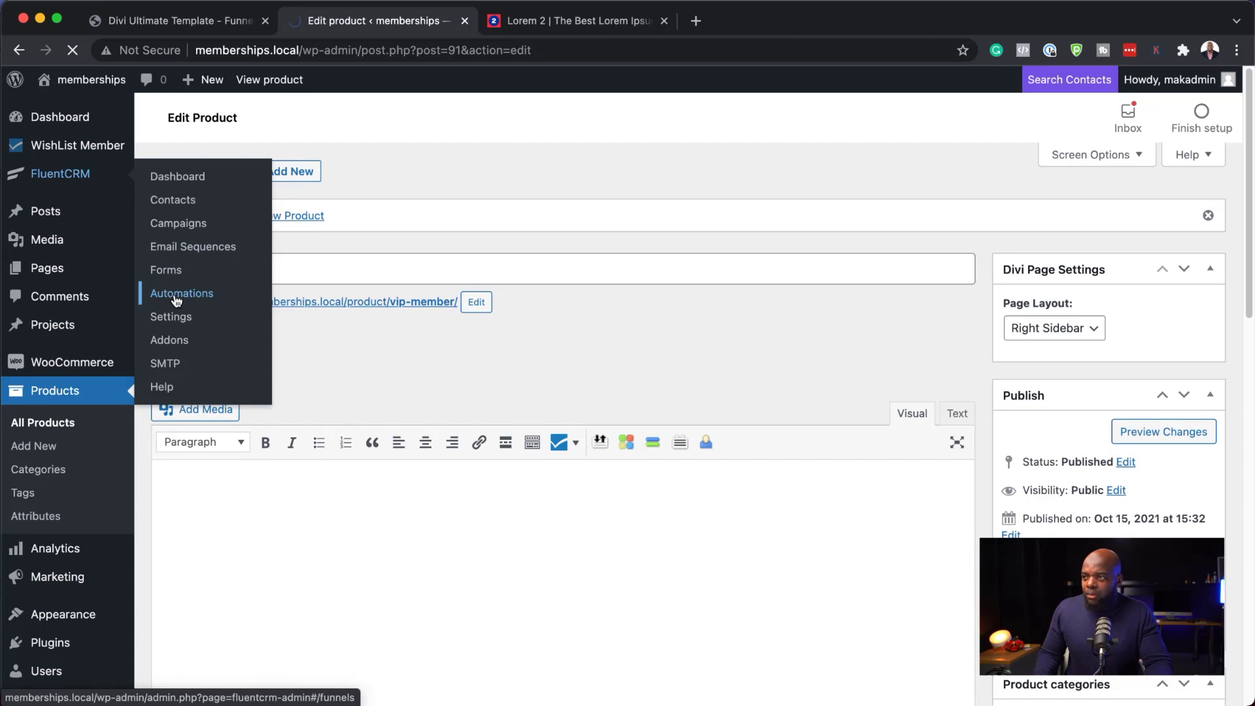
{"action": "left_click", "coordinate": [176, 295]}
{"action": "left_click", "coordinate": [1055, 185]}
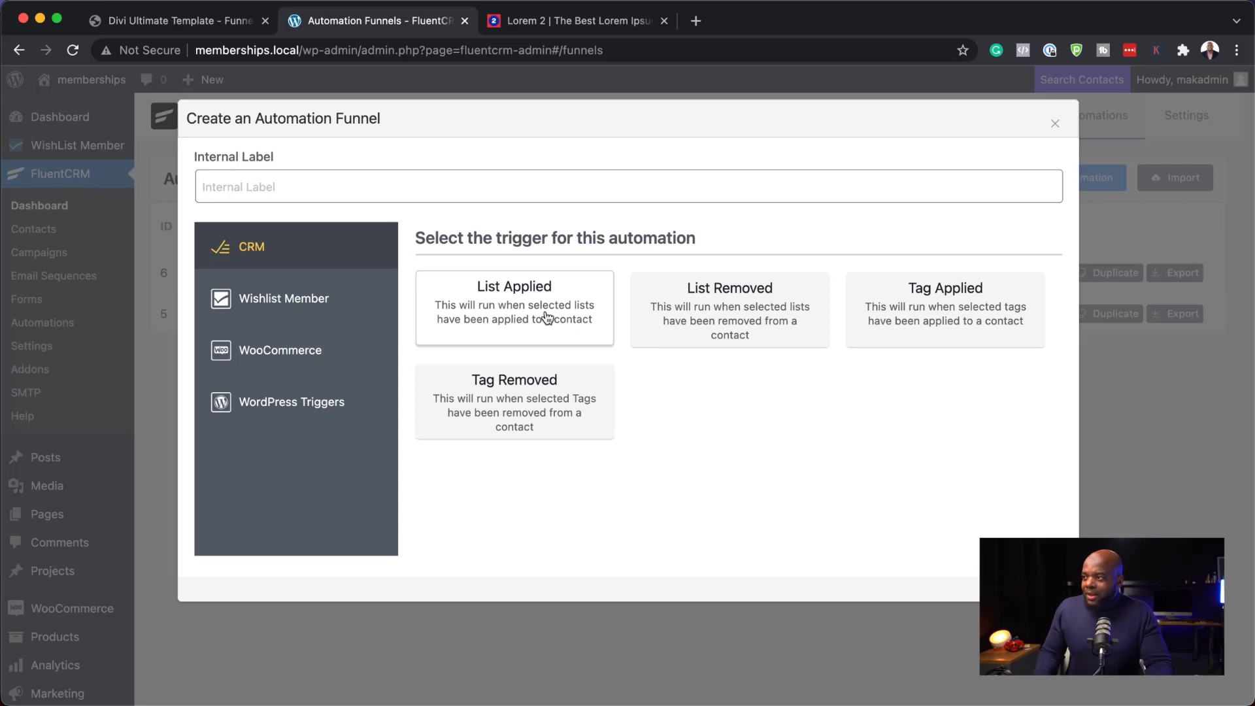
{"action": "left_click", "coordinate": [961, 313]}
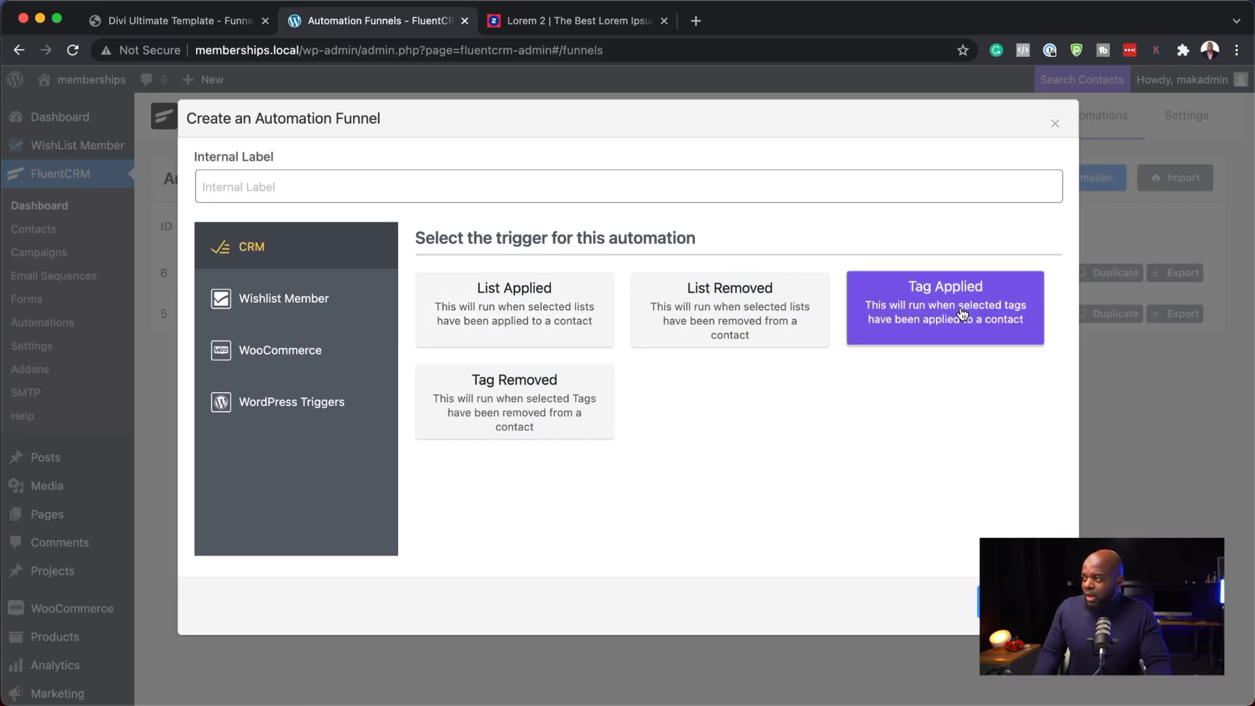
{"action": "left_click", "coordinate": [1026, 602]}
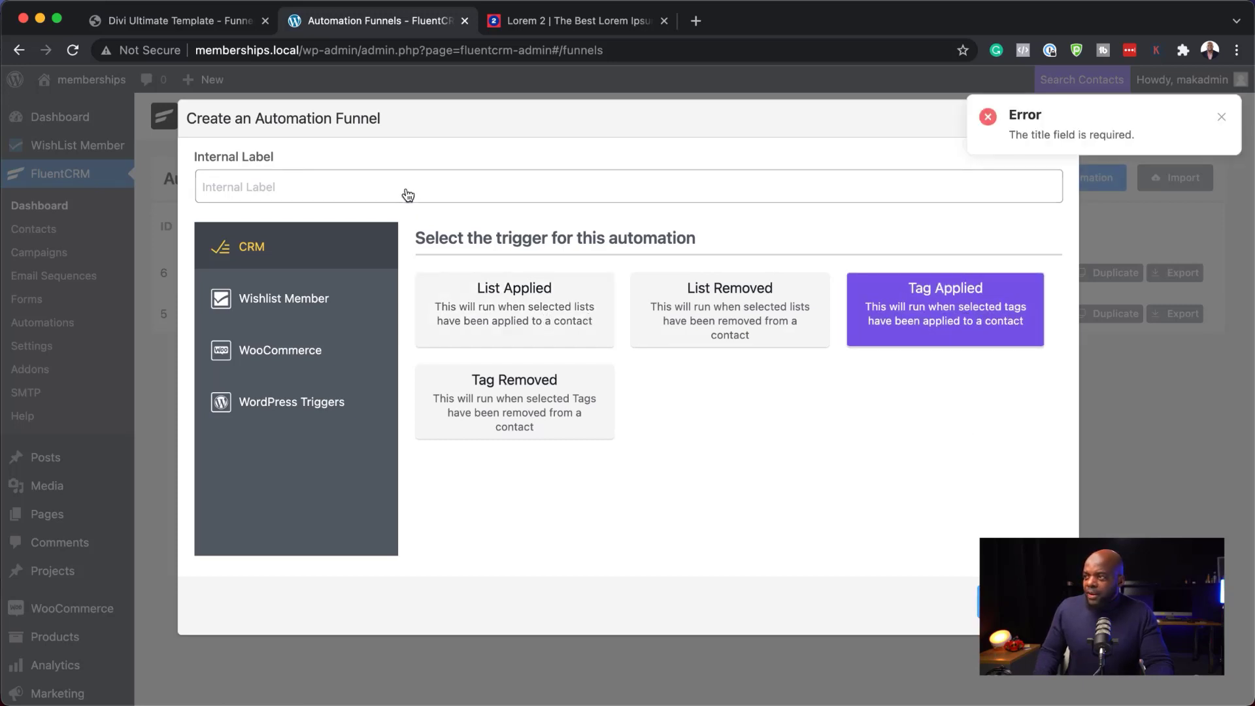
{"action": "left_click", "coordinate": [404, 187]}
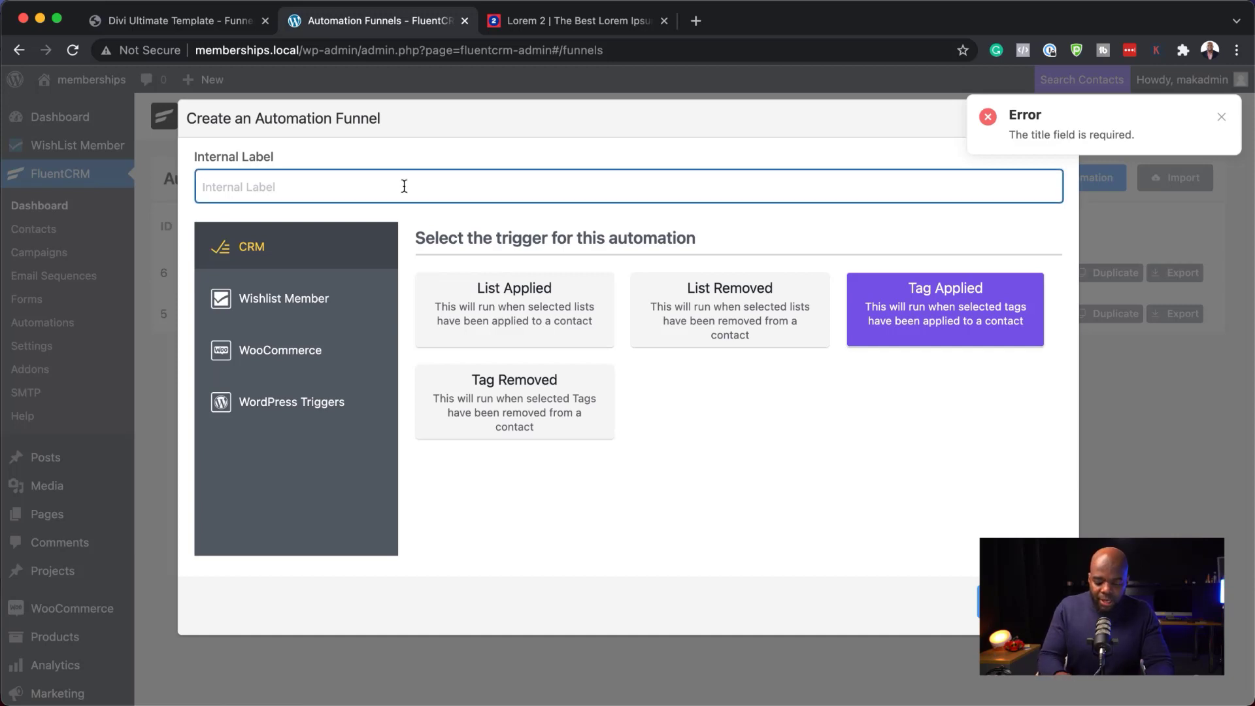
{"action": "type", "text": "New Customer"}
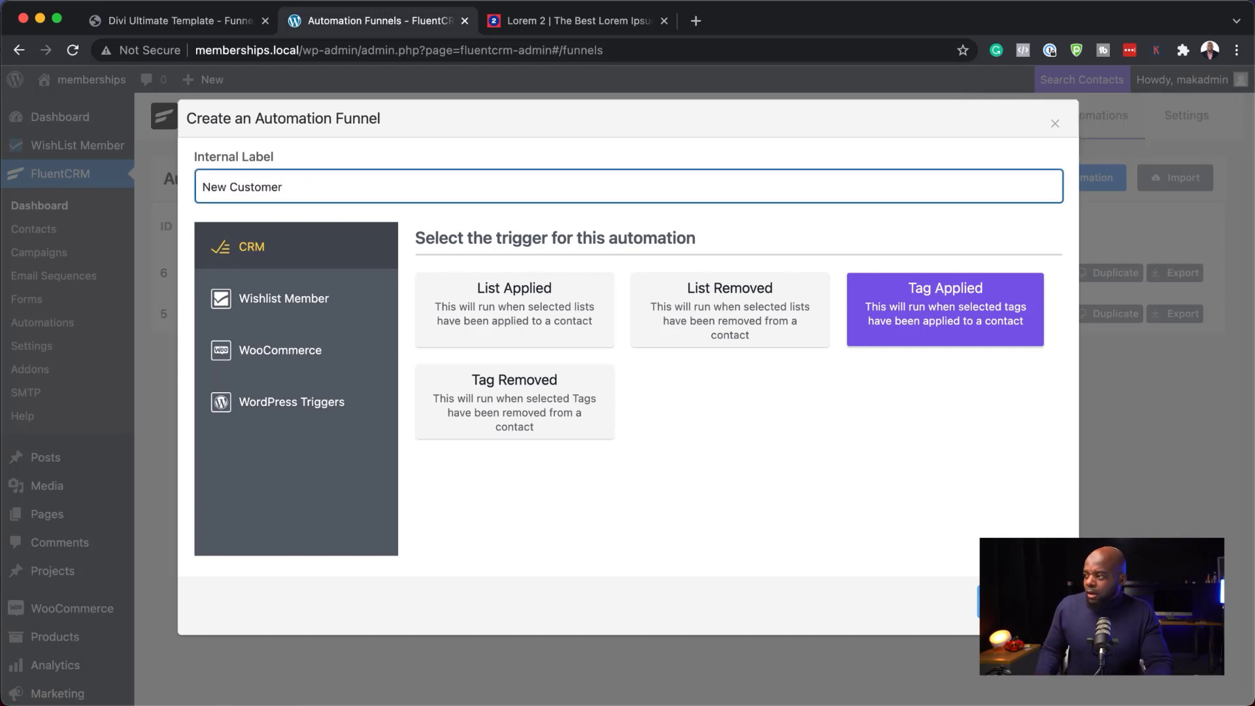
{"action": "left_click", "coordinate": [1026, 602]}
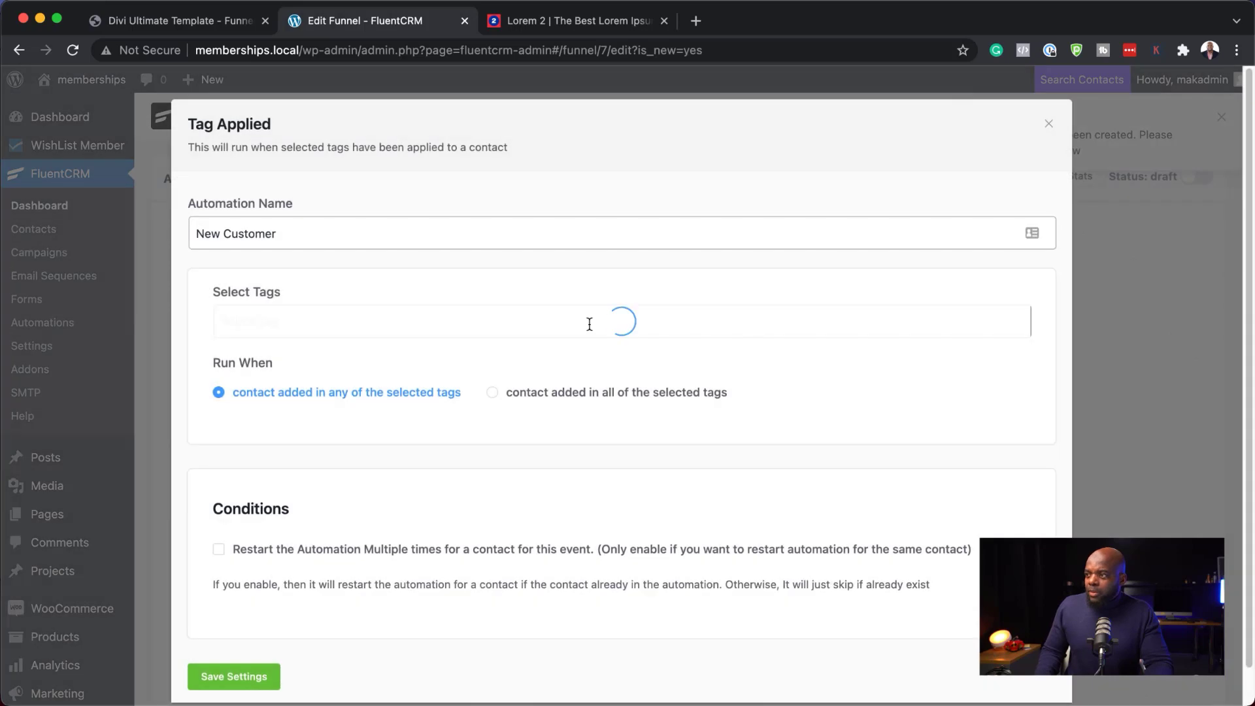
- Set the New Customer automation to trigger on the customers tag and save the trigger settings
{"action": "left_click", "coordinate": [268, 321]}
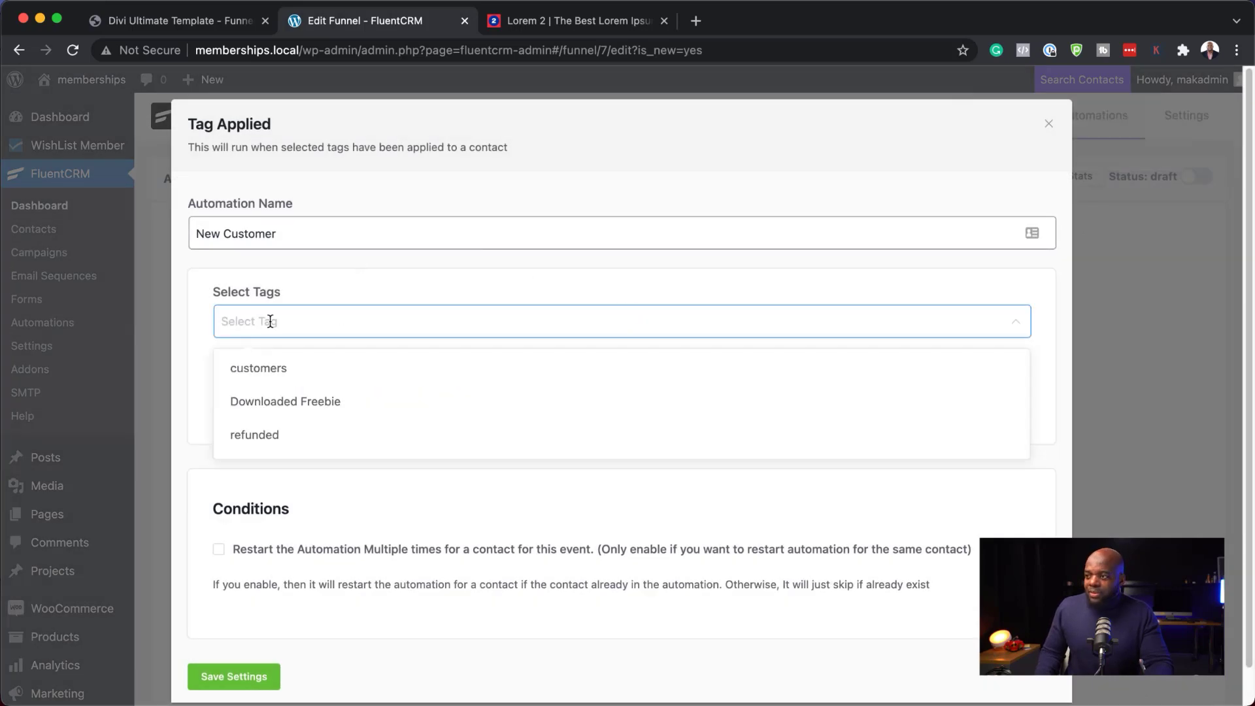
{"action": "left_click", "coordinate": [287, 375]}
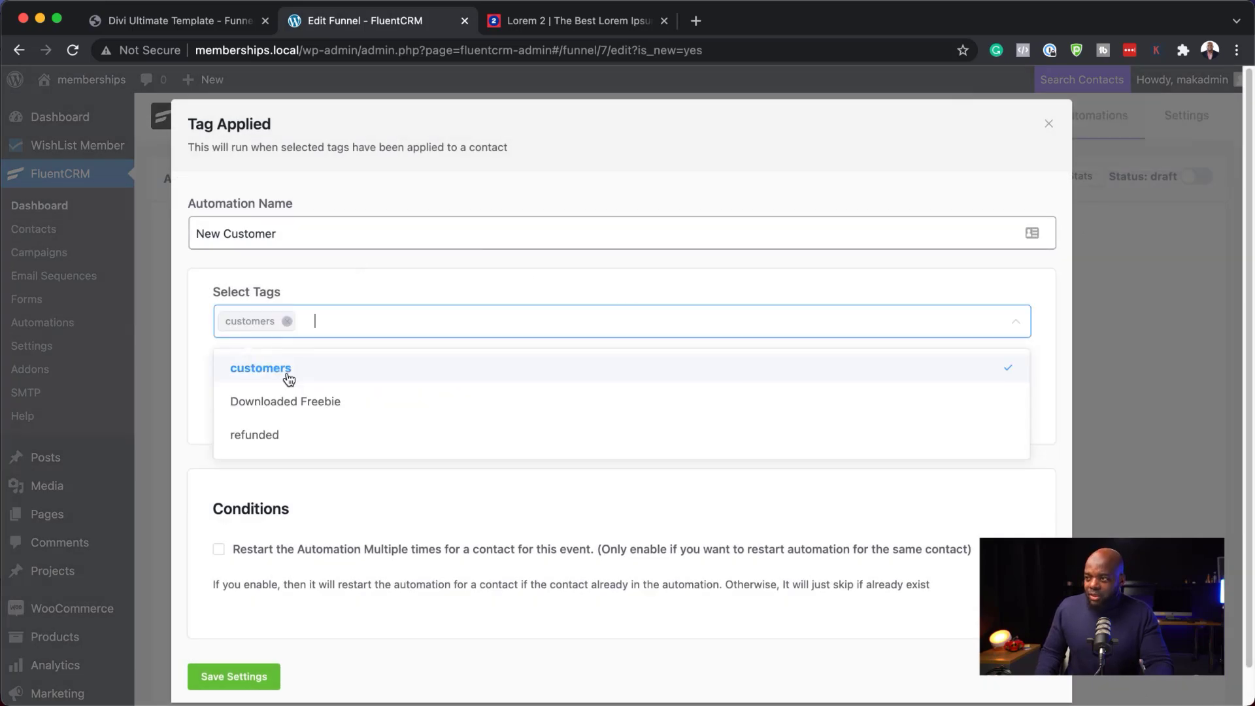
{"action": "left_click", "coordinate": [198, 343]}
{"action": "scroll", "coordinate": [307, 588], "scroll_direction": "down", "scroll_amount": 2}
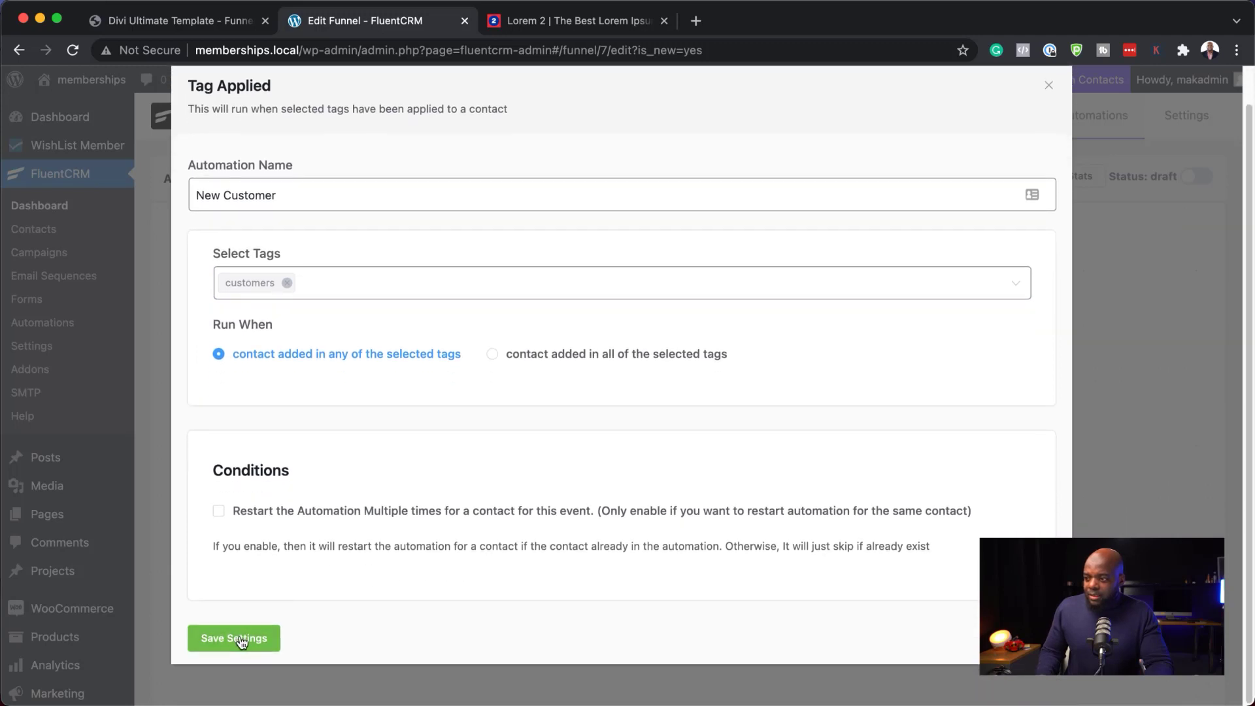
{"action": "left_click", "coordinate": [239, 638]}
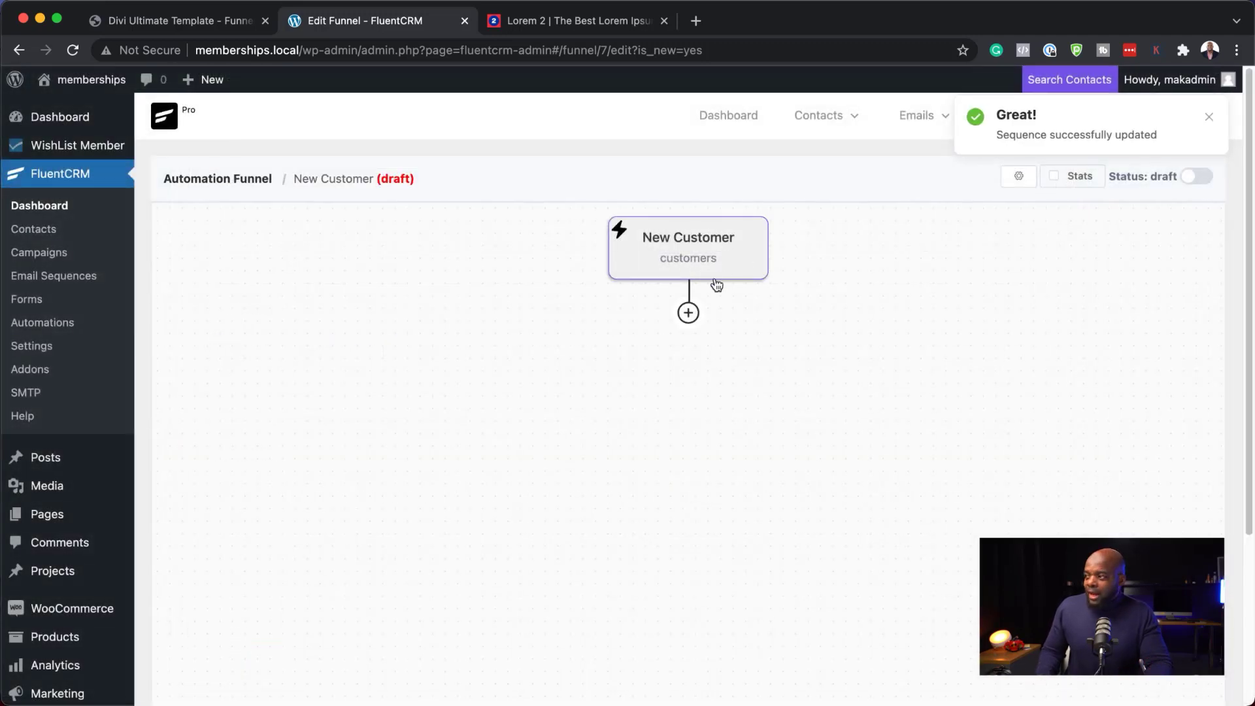
- Add a Send Custom Email action after the New Customer trigger with the subject "Welcome"
{"action": "left_click", "coordinate": [689, 312]}
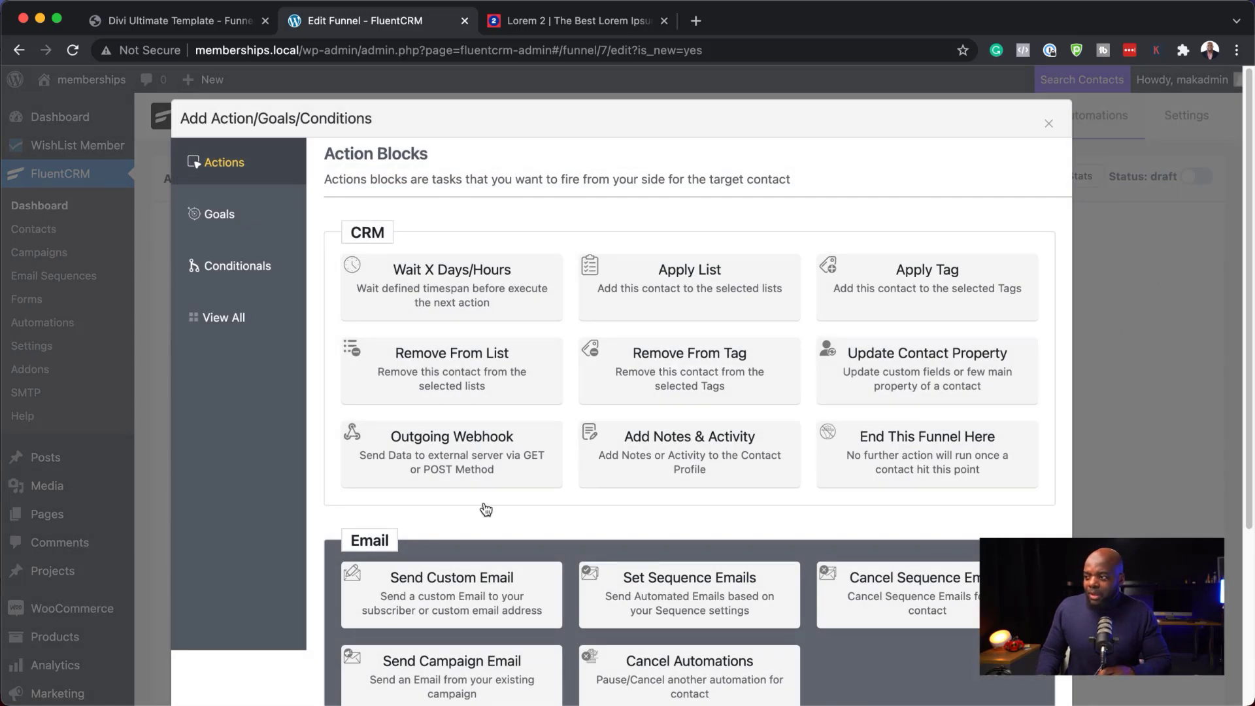
{"action": "left_click", "coordinate": [460, 593]}
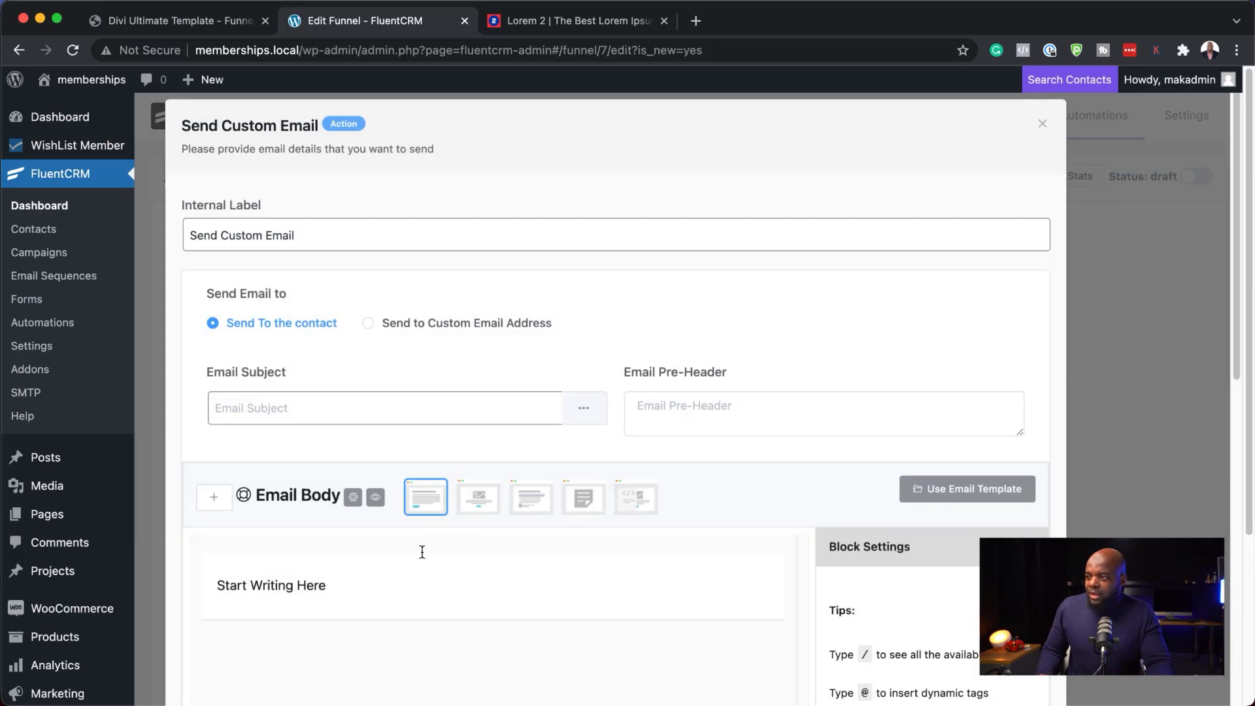
{"action": "left_click", "coordinate": [270, 405]}
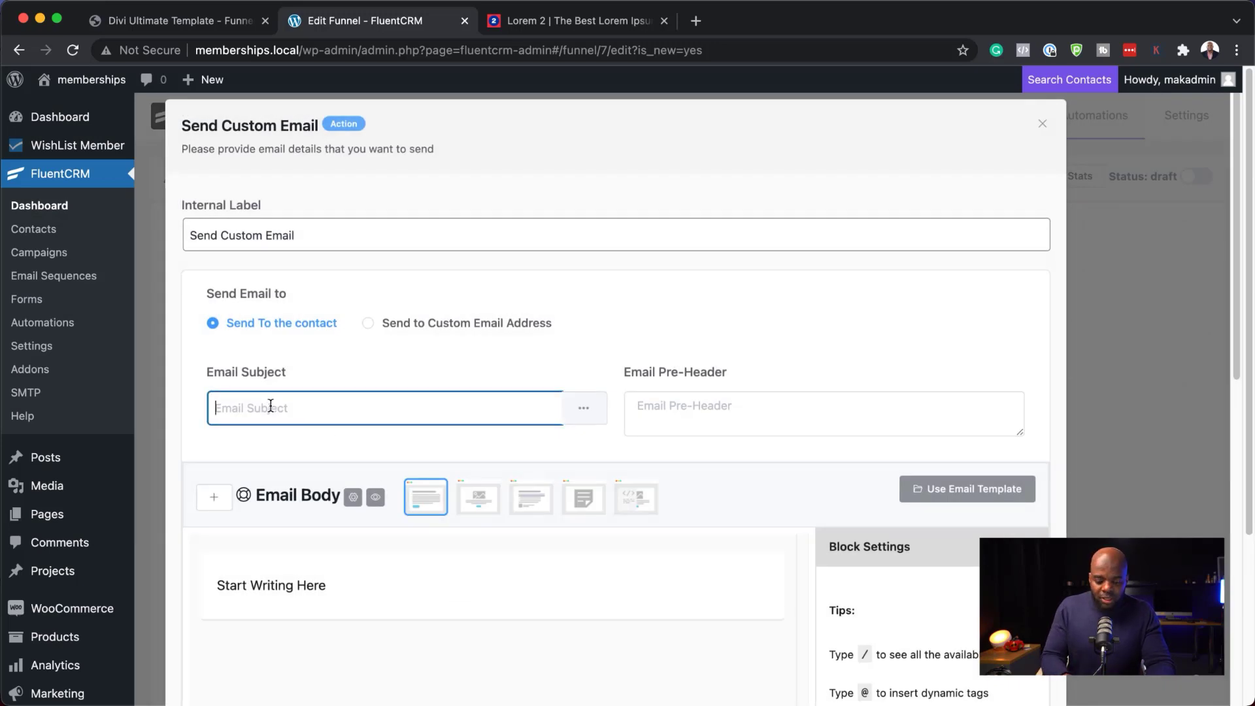
{"action": "type", "text": "Welcome"}
- Add lorem ipsum placeholder paragraphs below the first line of the email body and save the email action
{"action": "scroll", "coordinate": [429, 508], "scroll_direction": "down", "scroll_amount": 1}
{"action": "left_click", "coordinate": [335, 570]}
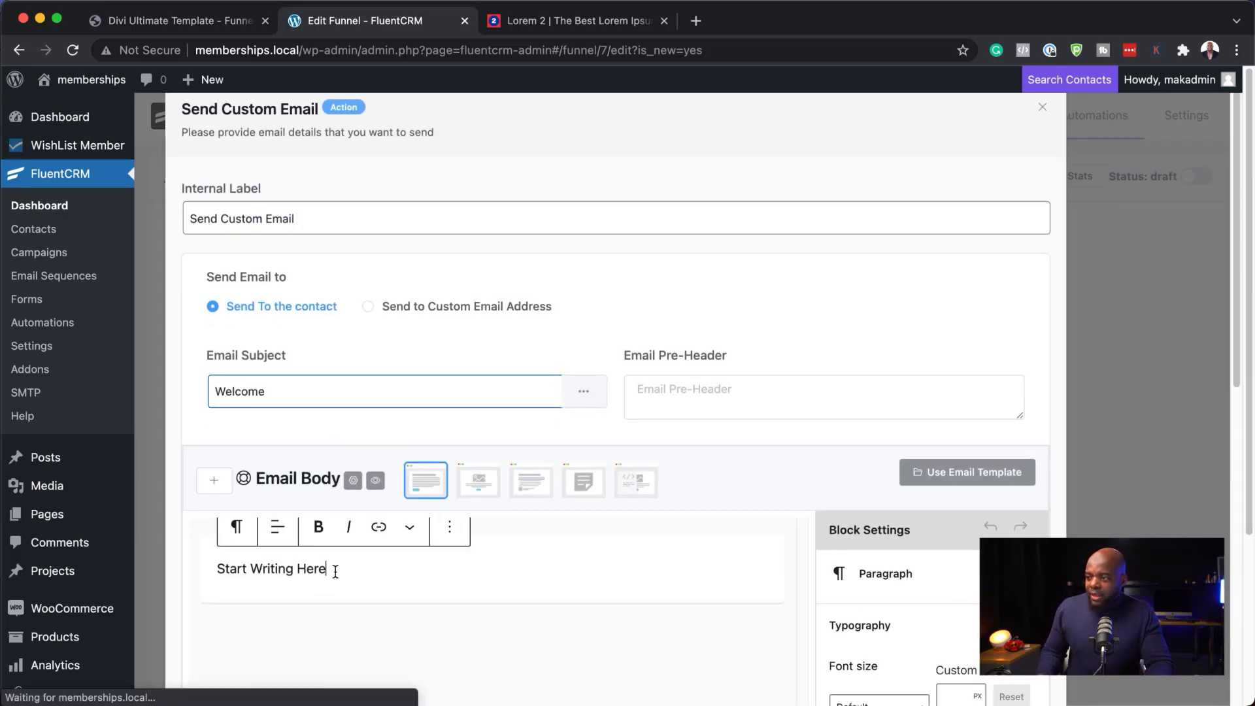
{"action": "key", "text": "Return"}
{"action": "type", "text": "Lorem ipsum dolor sit amet, consectetur adipiscing elit. Donec odio. Quisque volutpat mattis eros. Nullam malesuada erat ut turpis. Suspendisse urna nibh, viverra non, semper suscipit, posuere a, pede. Donec nec justo eget felis facilisis fermentum. Aliquam porttitor mauris sit amet orci. Aenean dignissim pellentesque felis. Morbi in sem quis dui placerat ornare. Pellentesque odio nisi, euismod in, pharetra a, ultricies in, diam. Sed arcu. Cras consequat."}
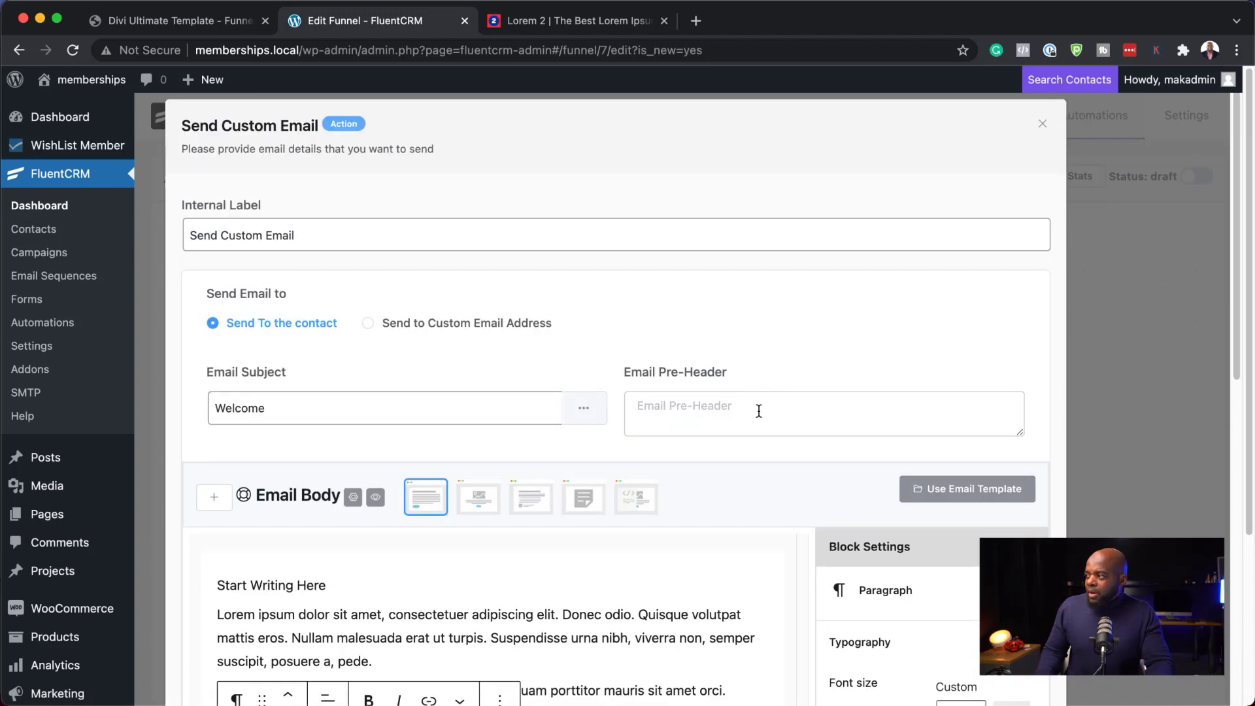
{"action": "scroll", "coordinate": [653, 458], "scroll_direction": "down", "scroll_amount": 10}
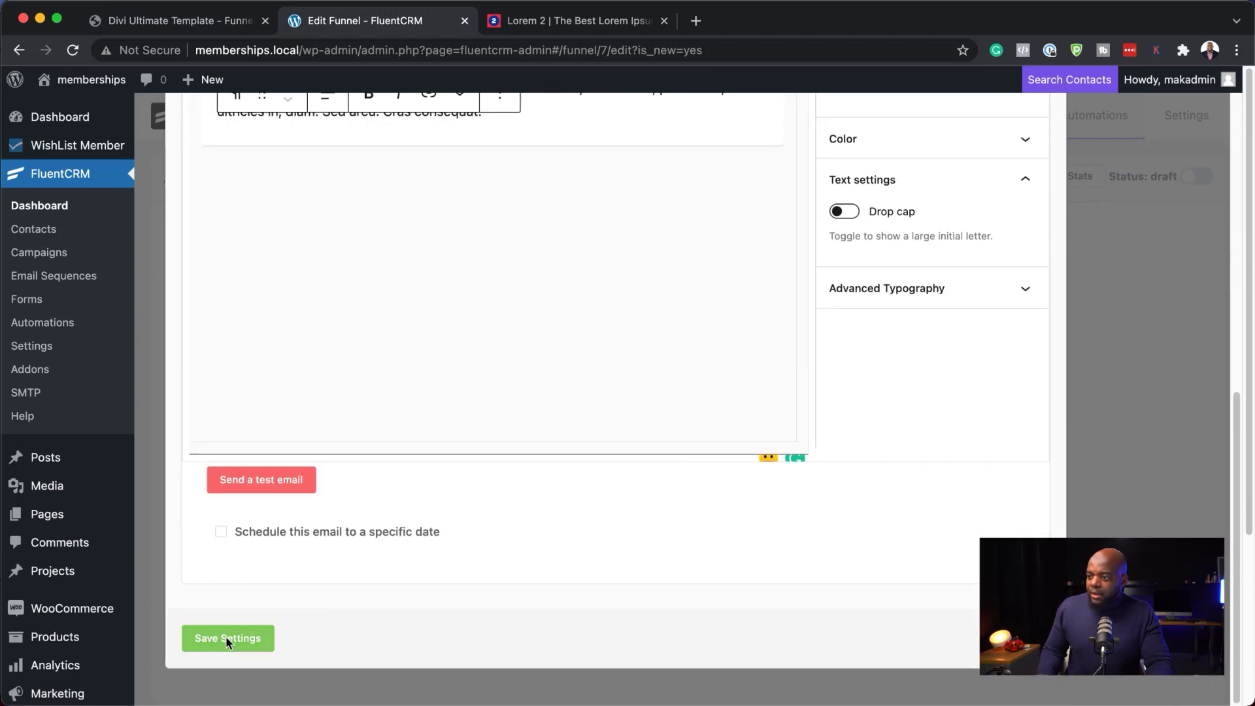
{"action": "left_click", "coordinate": [226, 640]}
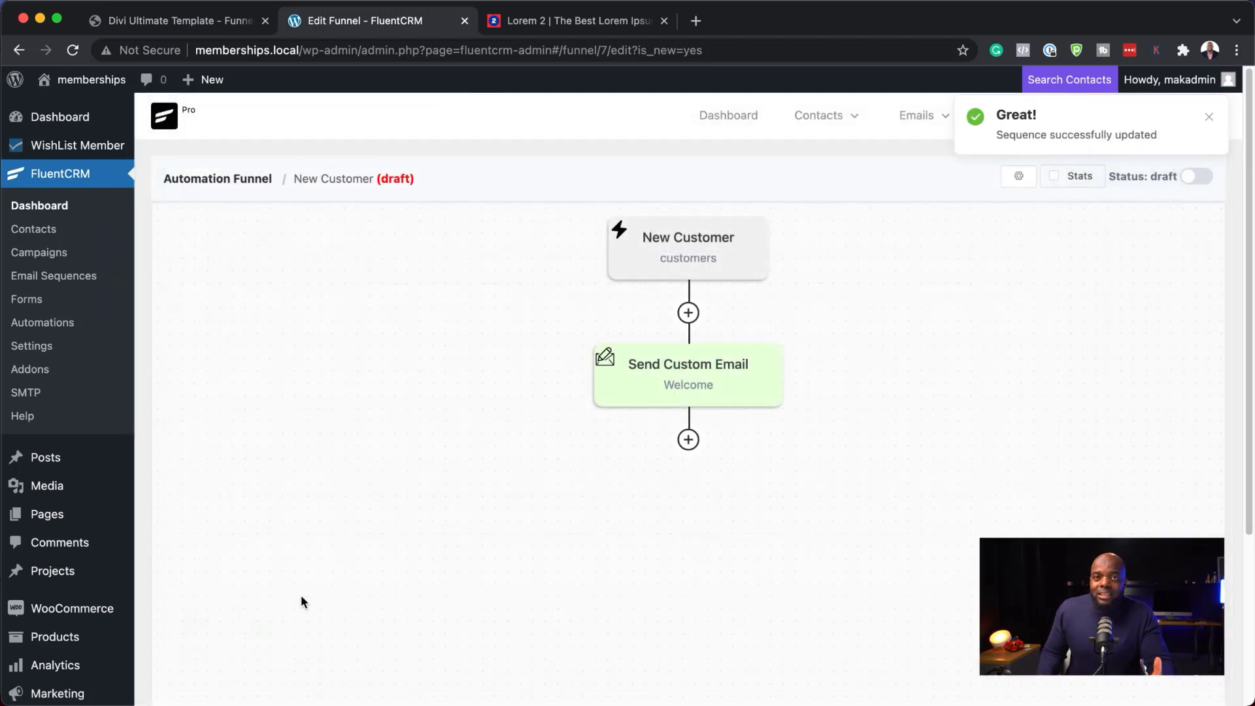
{"action": "left_click", "coordinate": [688, 440]}
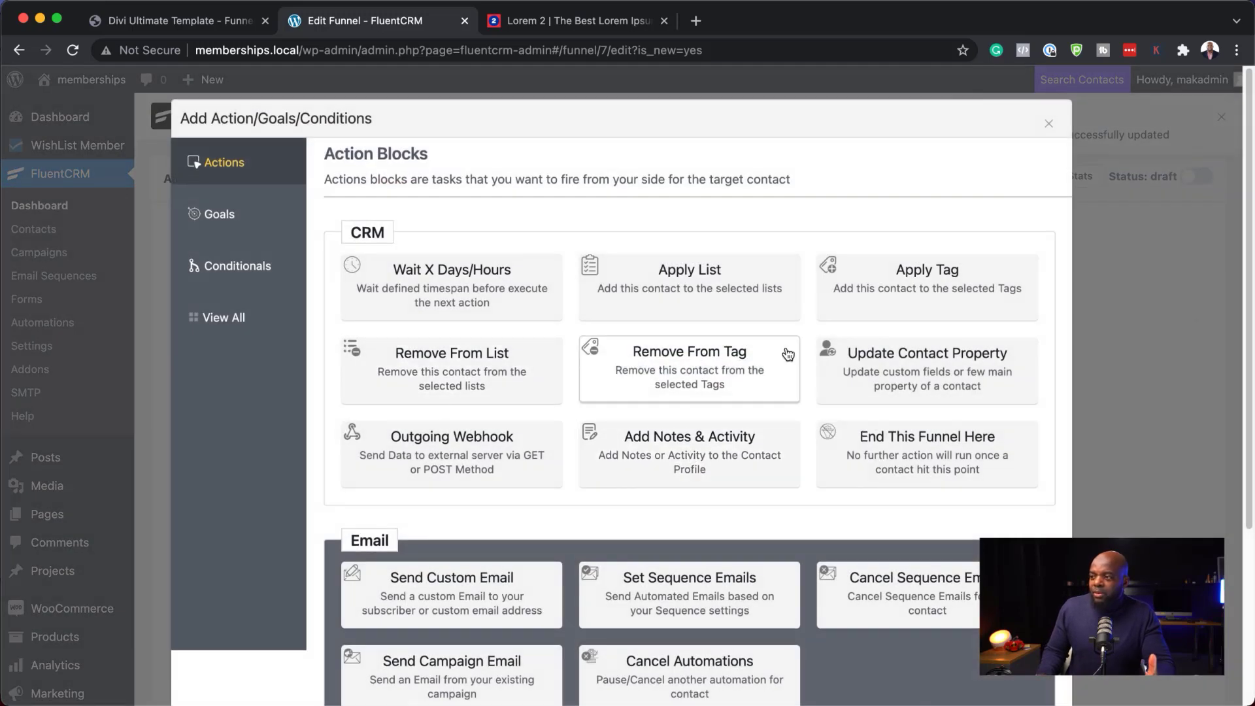
{"action": "left_click", "coordinate": [1048, 124]}
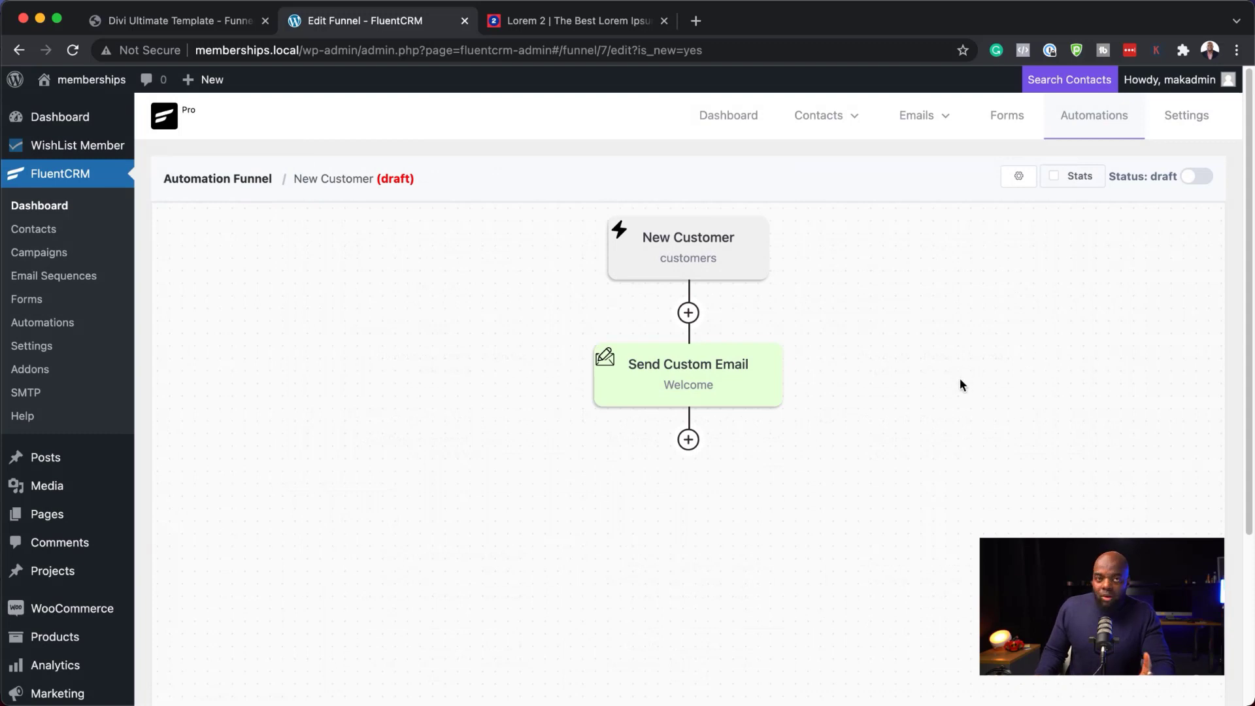
- Create another automation funnel labelled "Refunded" with the Tag Applied trigger
{"action": "left_click", "coordinate": [1104, 119]}
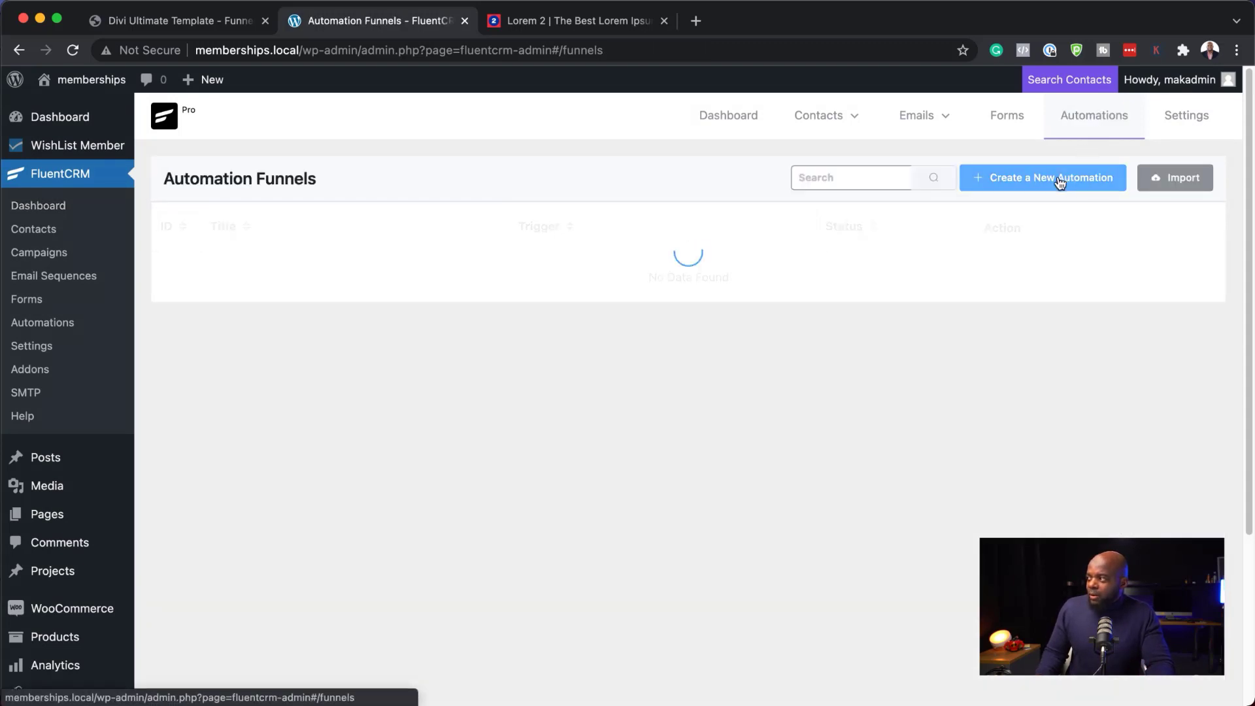
{"action": "left_click", "coordinate": [1059, 180]}
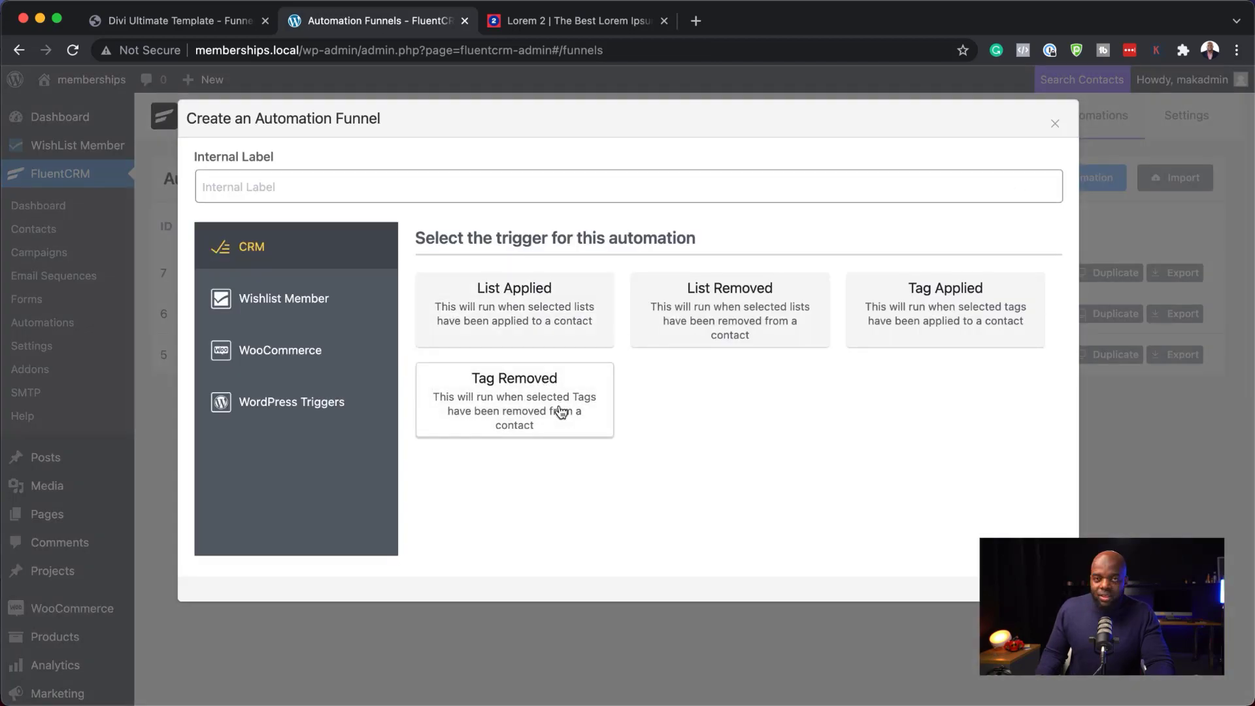
{"action": "left_click", "coordinate": [940, 307]}
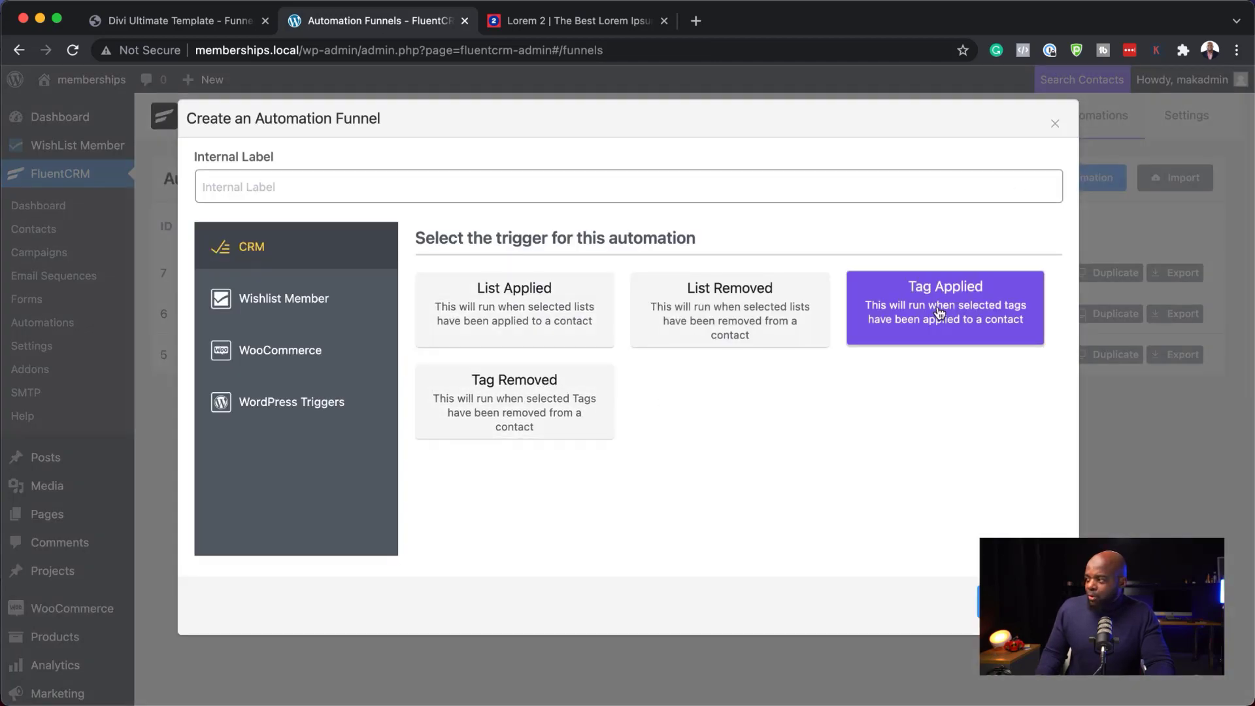
{"action": "left_click", "coordinate": [544, 190]}
{"action": "type", "text": "Refunded"}
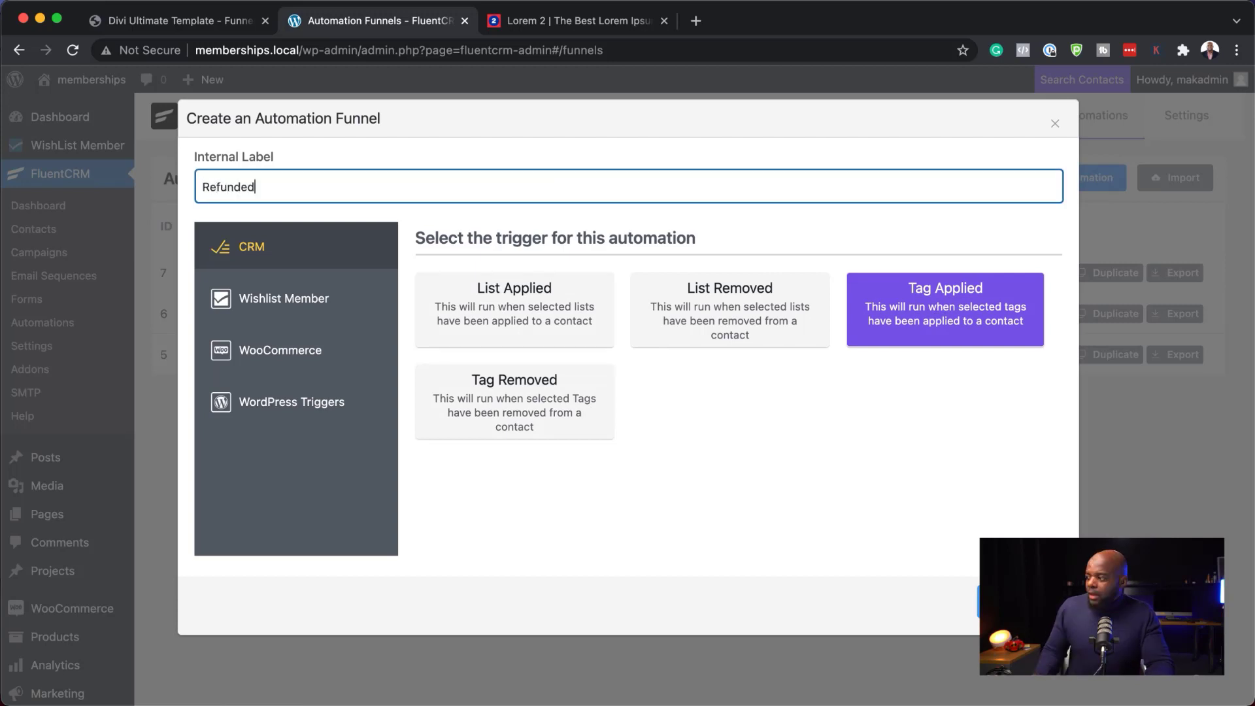
{"action": "left_click", "coordinate": [1019, 602]}
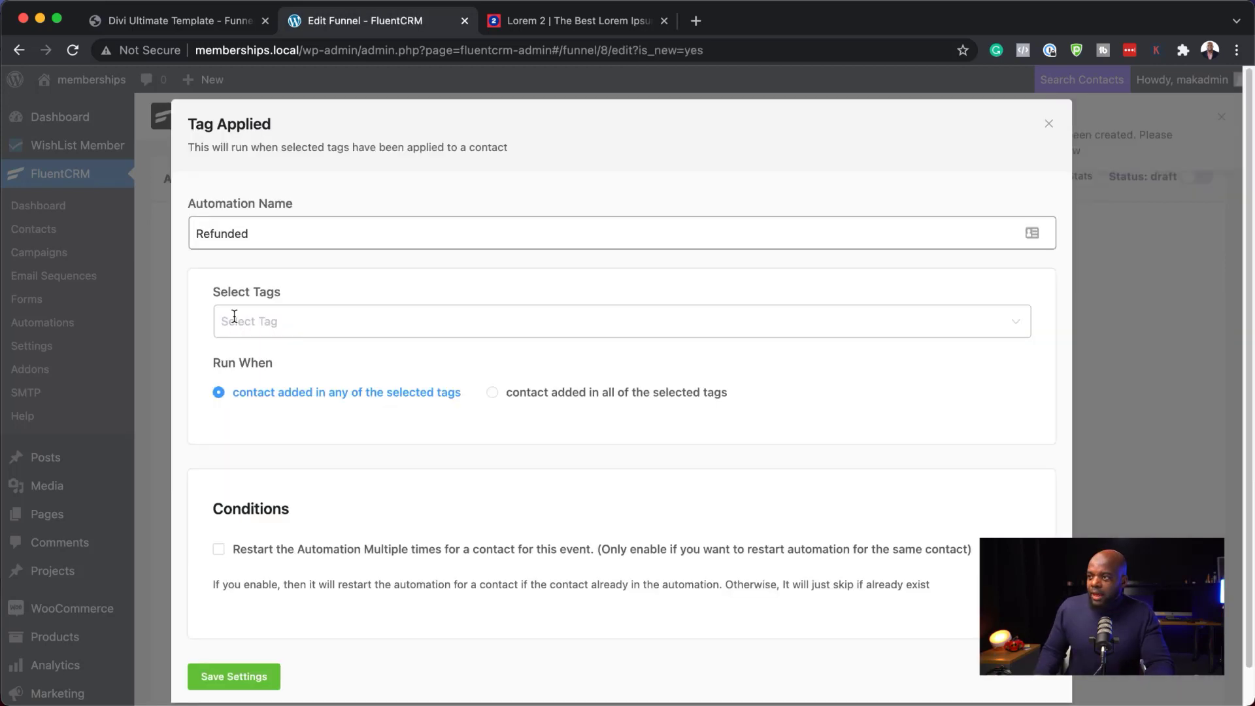
- Set the Refunded automation to trigger on the refunded tag and save the trigger settings
{"action": "left_click", "coordinate": [237, 319]}
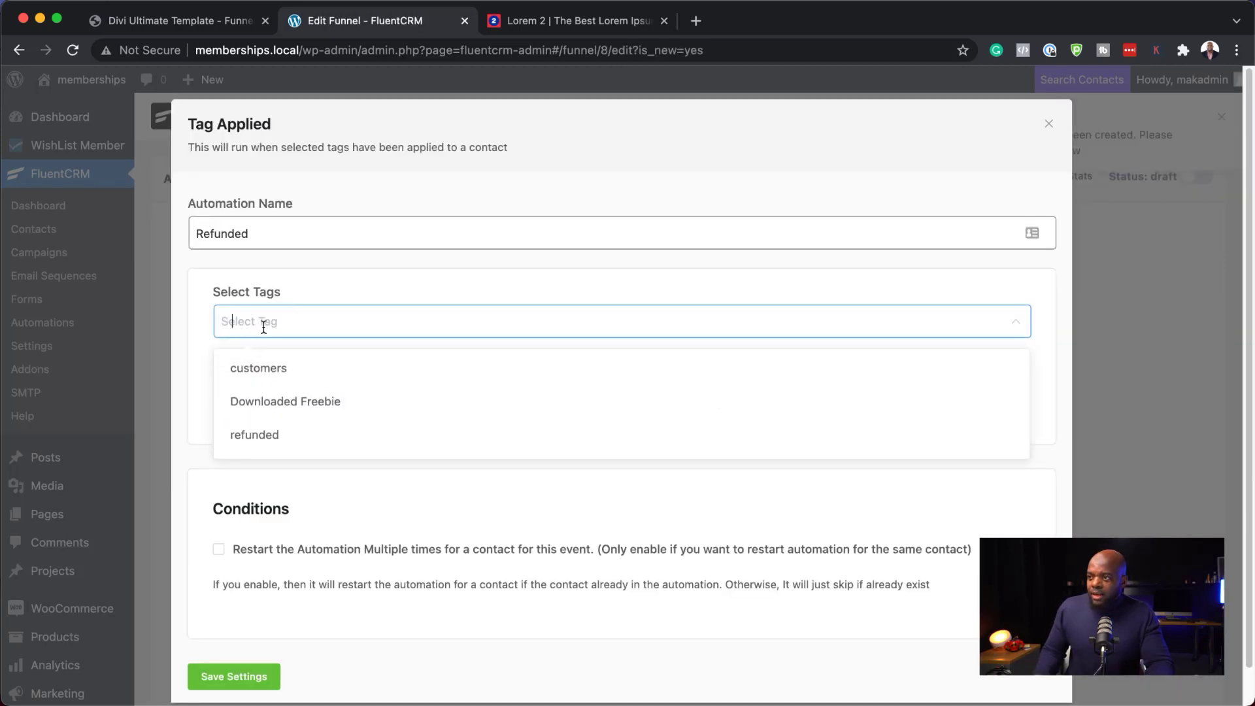
{"action": "left_click", "coordinate": [280, 434]}
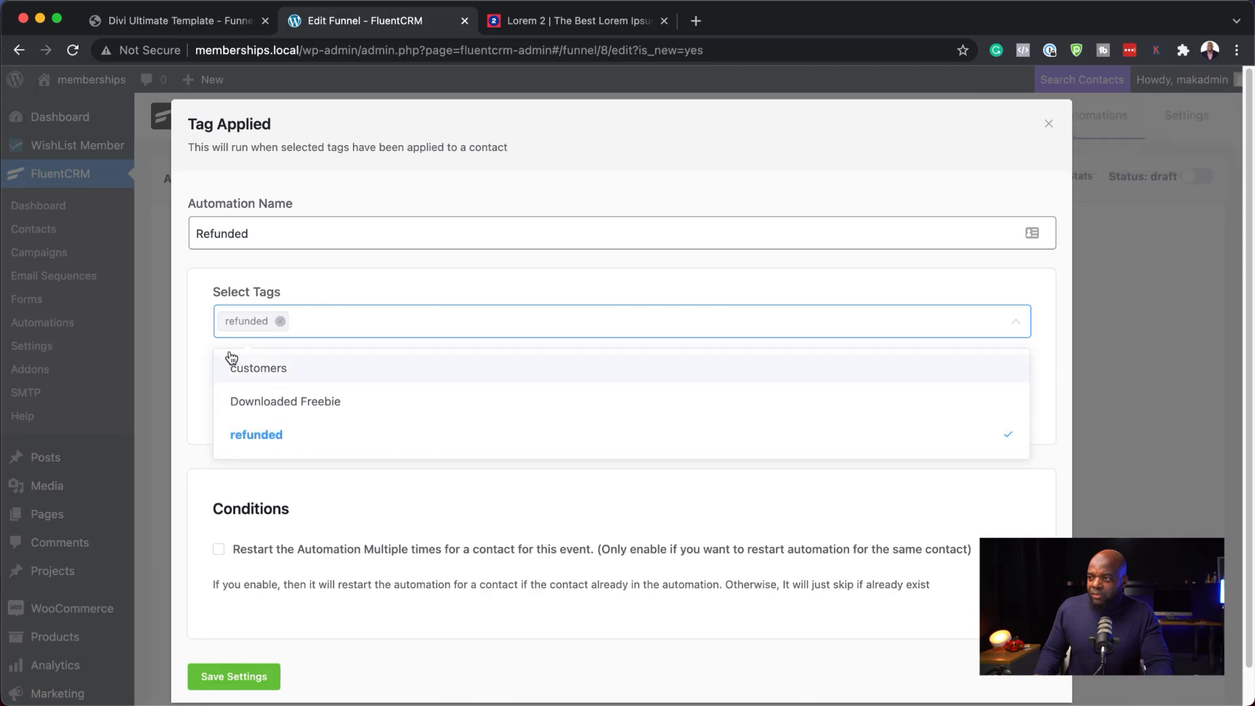
{"action": "left_click", "coordinate": [198, 332]}
{"action": "scroll", "coordinate": [373, 527], "scroll_direction": "down", "scroll_amount": 1}
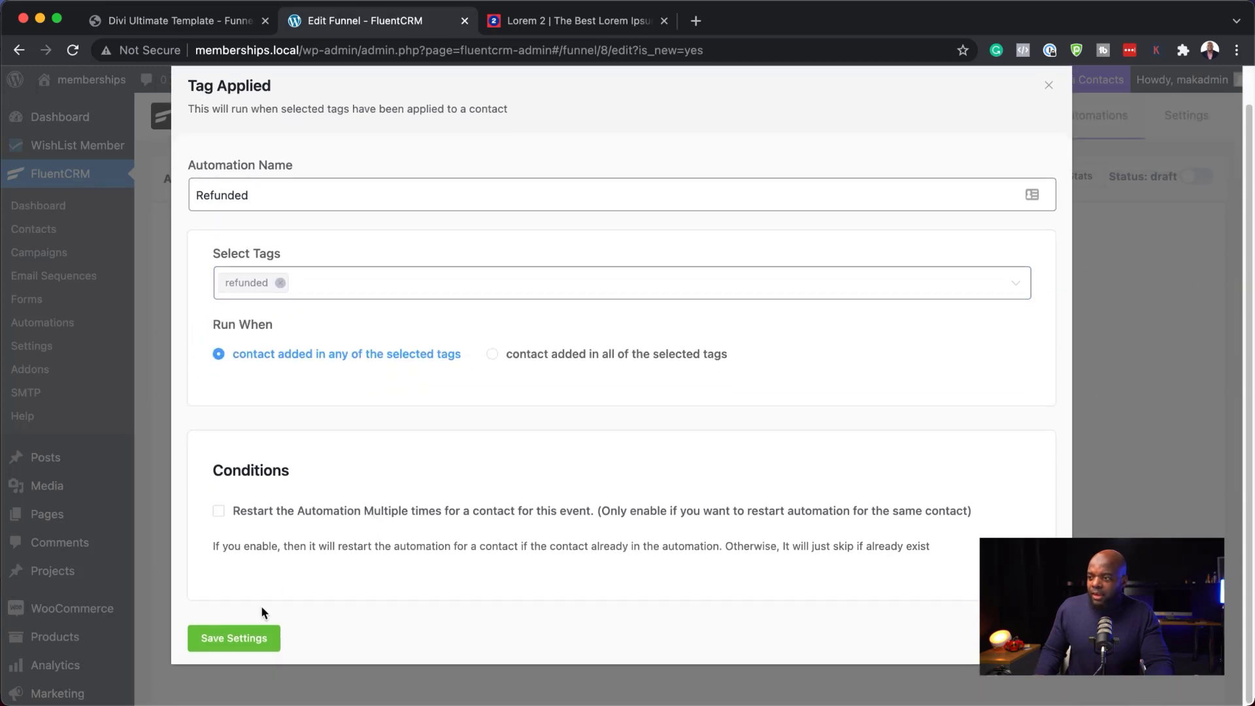
{"action": "left_click", "coordinate": [239, 643]}
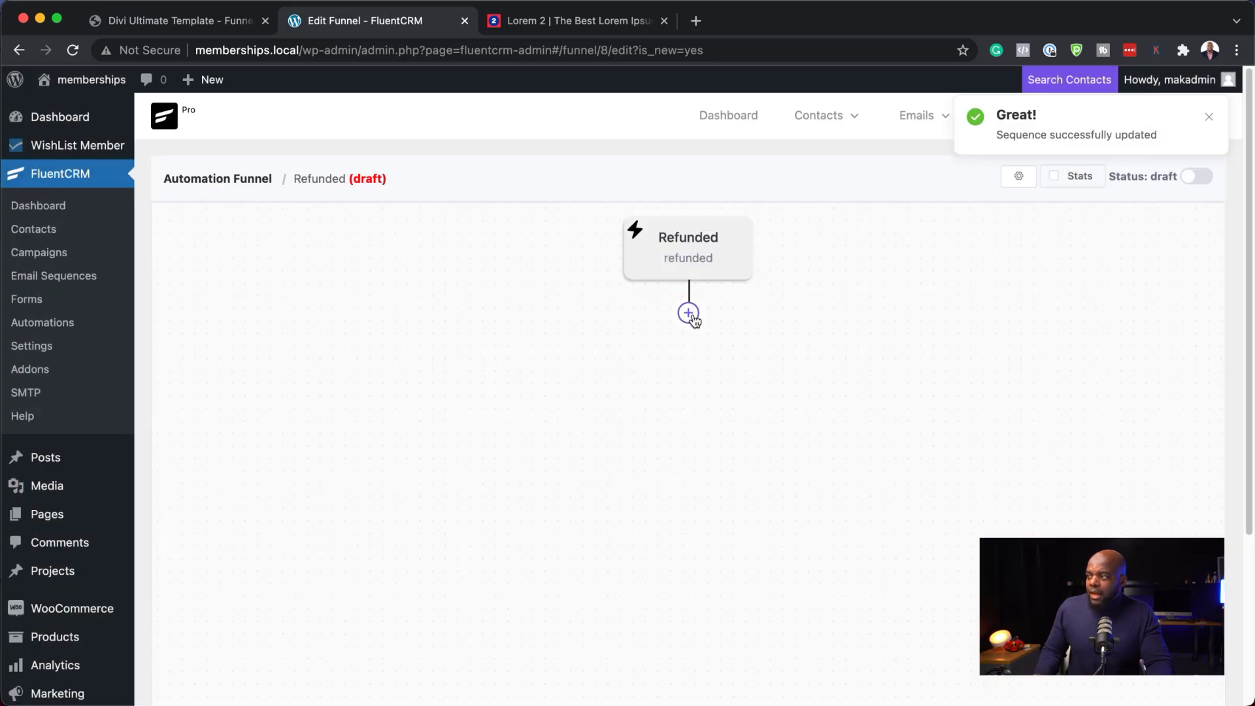
- Look over the action blocks available after the Refunded trigger
{"action": "left_click", "coordinate": [690, 314]}
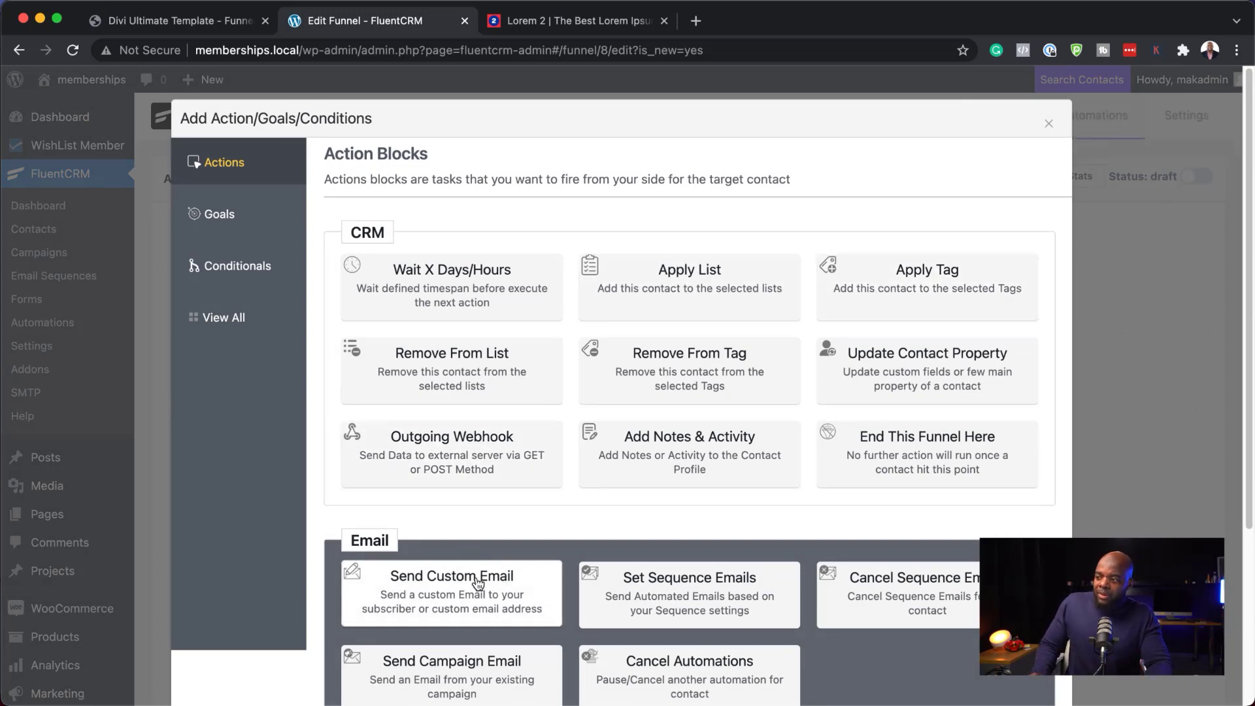
{"action": "left_click", "coordinate": [1048, 124]}
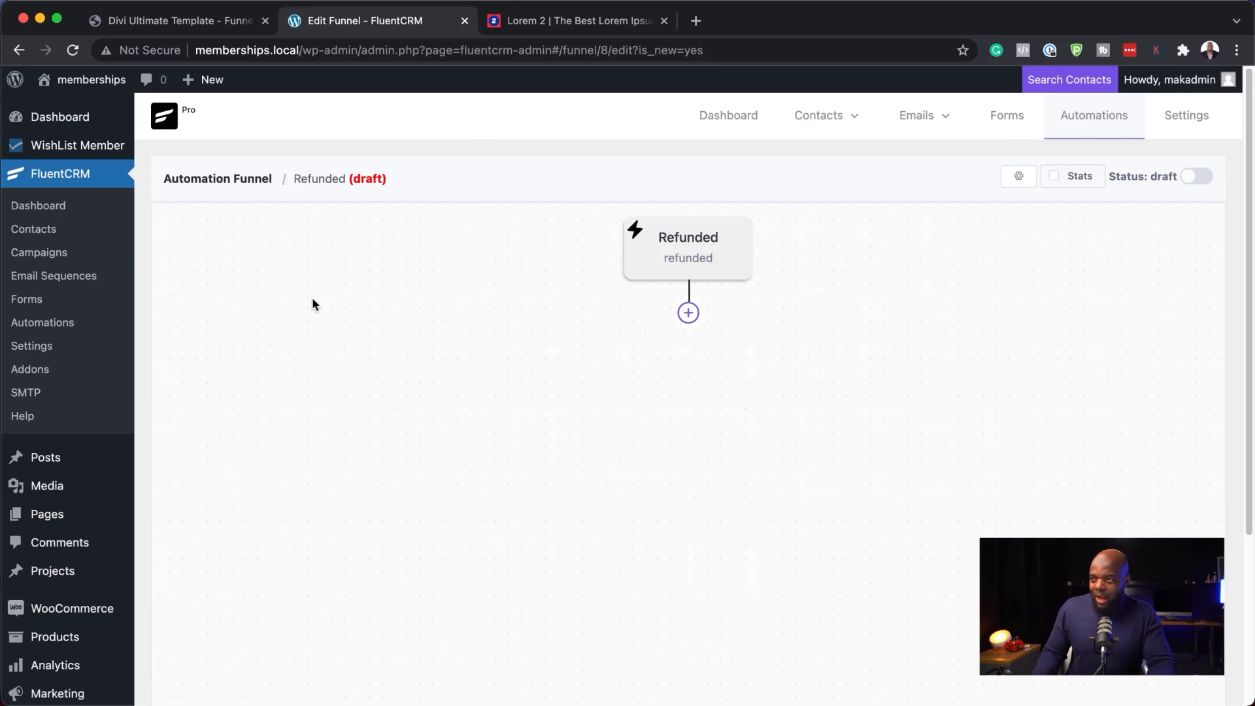
- Start a subscriber import from the list of all contacts, using WishList Member as the source
{"action": "left_click", "coordinate": [87, 176]}
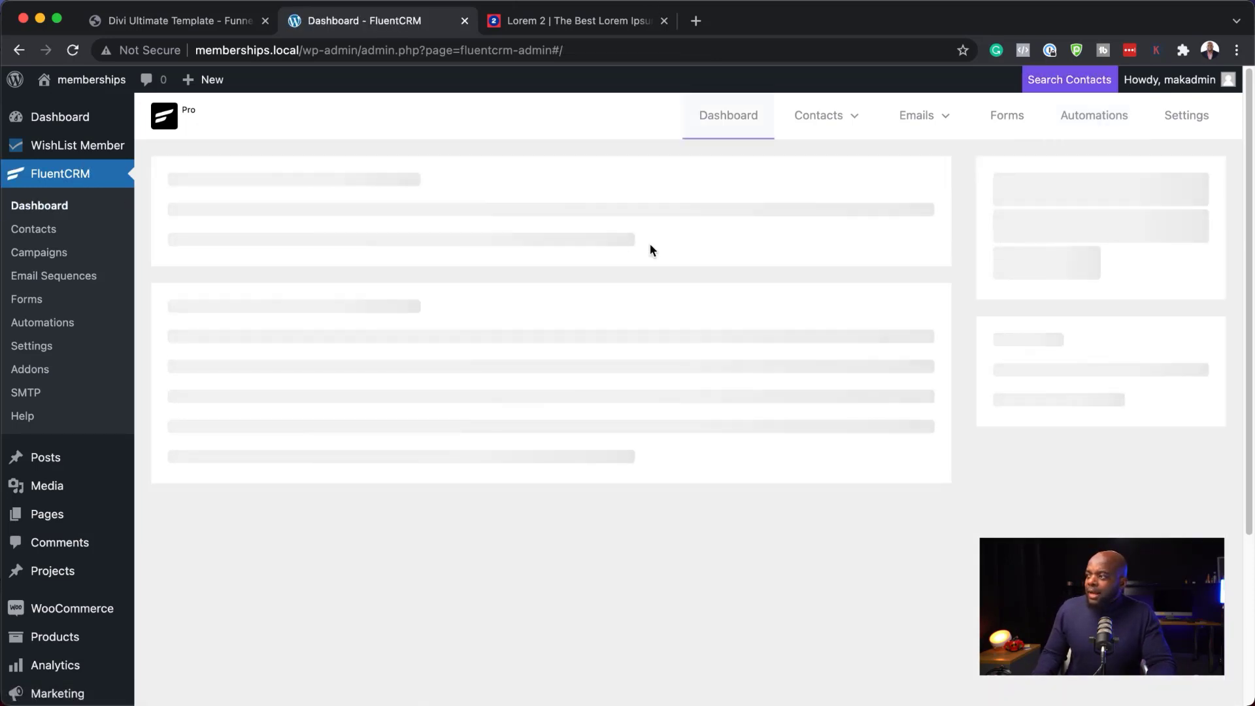
{"action": "mouse_move", "coordinate": [846, 115]}
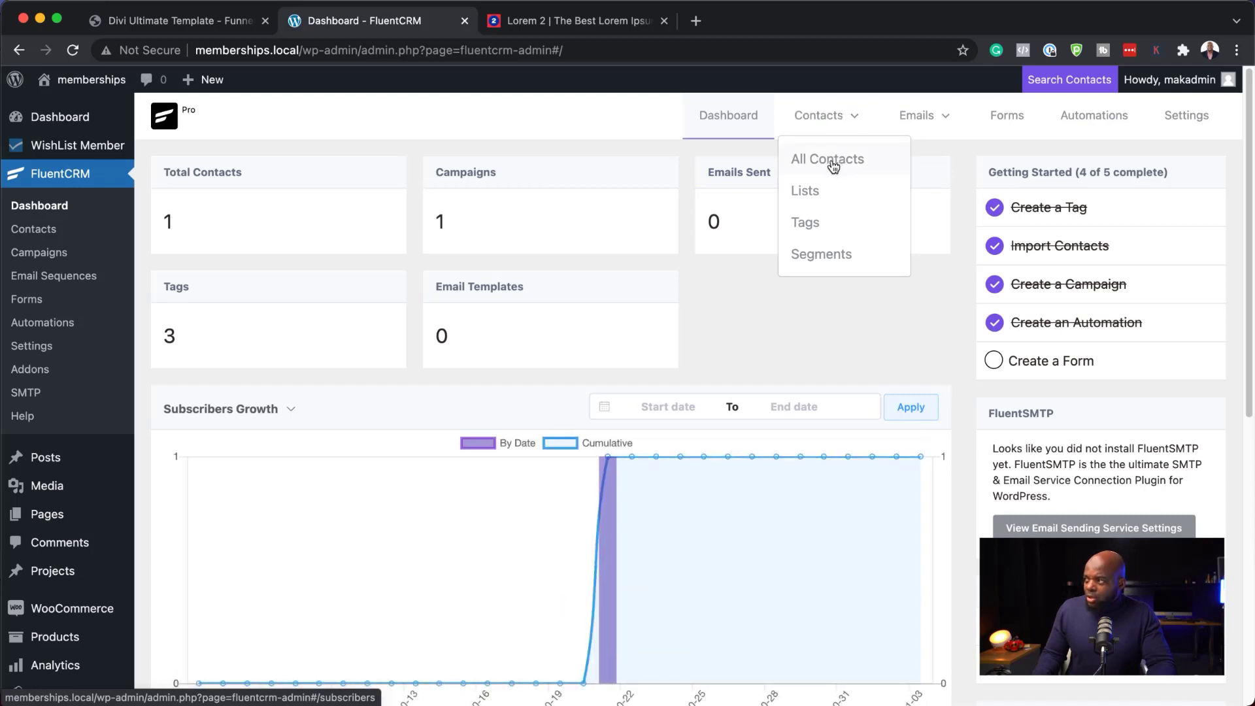
{"action": "left_click", "coordinate": [834, 164]}
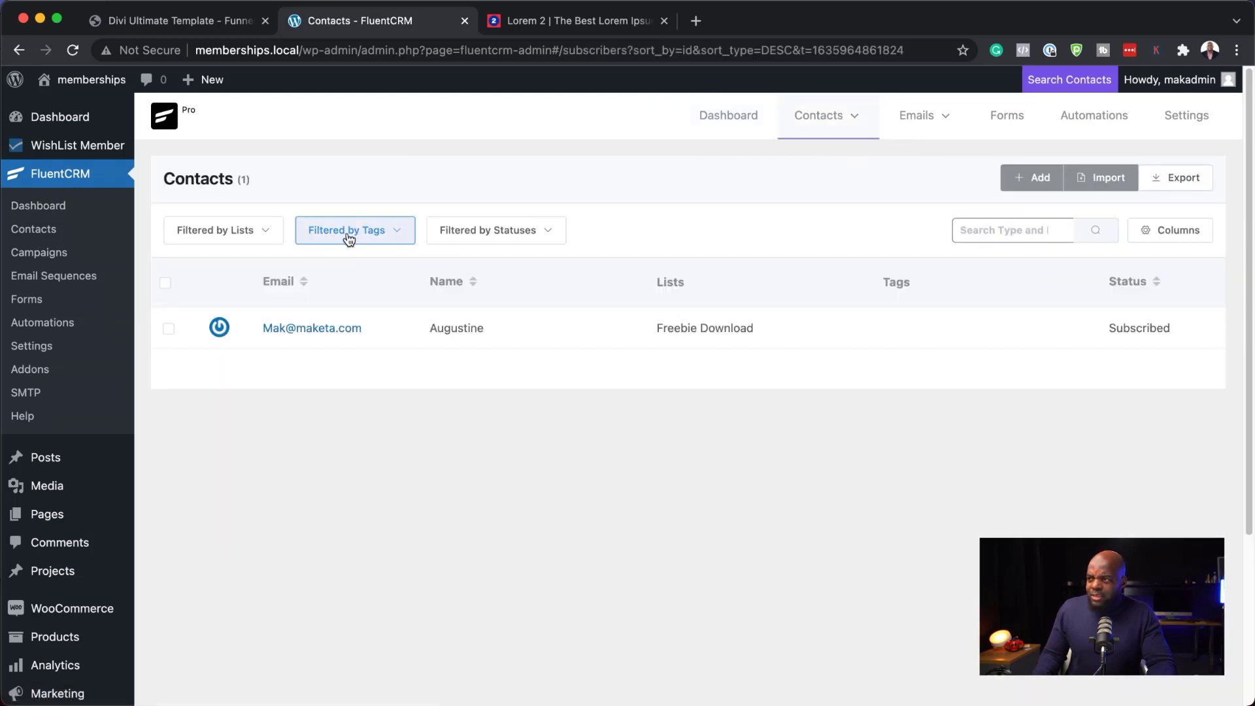
{"action": "left_click", "coordinate": [1121, 185]}
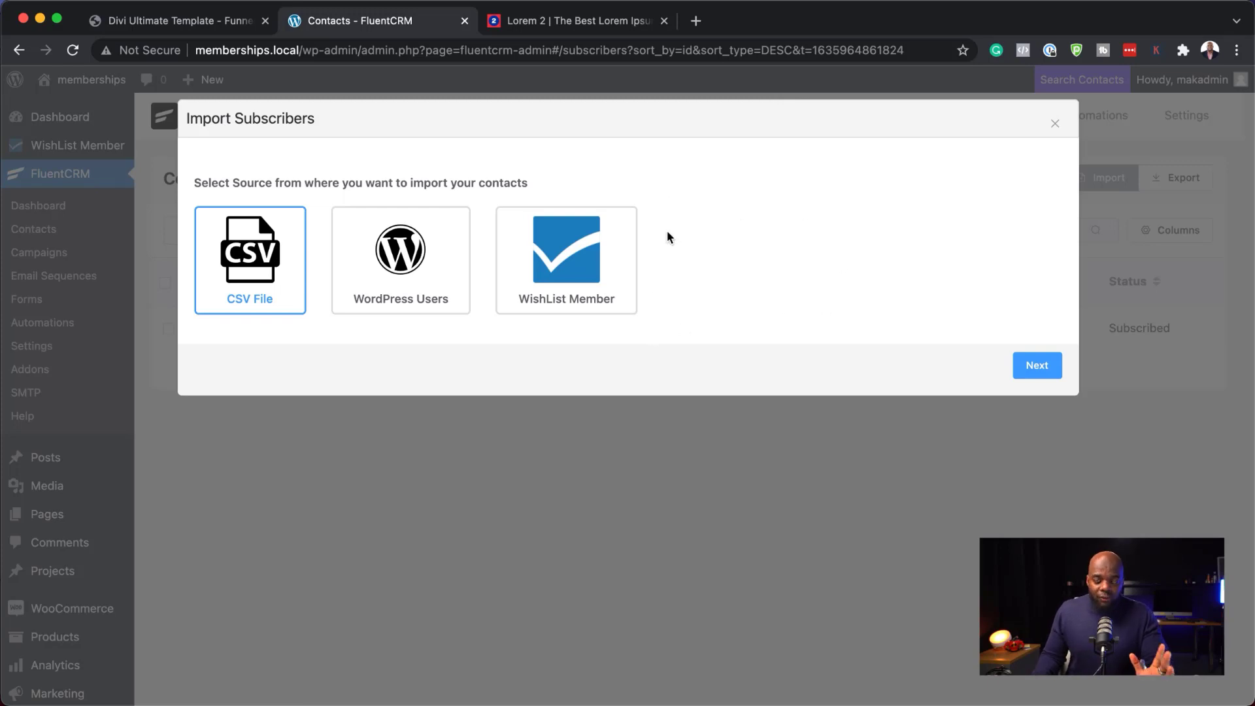
{"action": "left_click", "coordinate": [586, 274]}
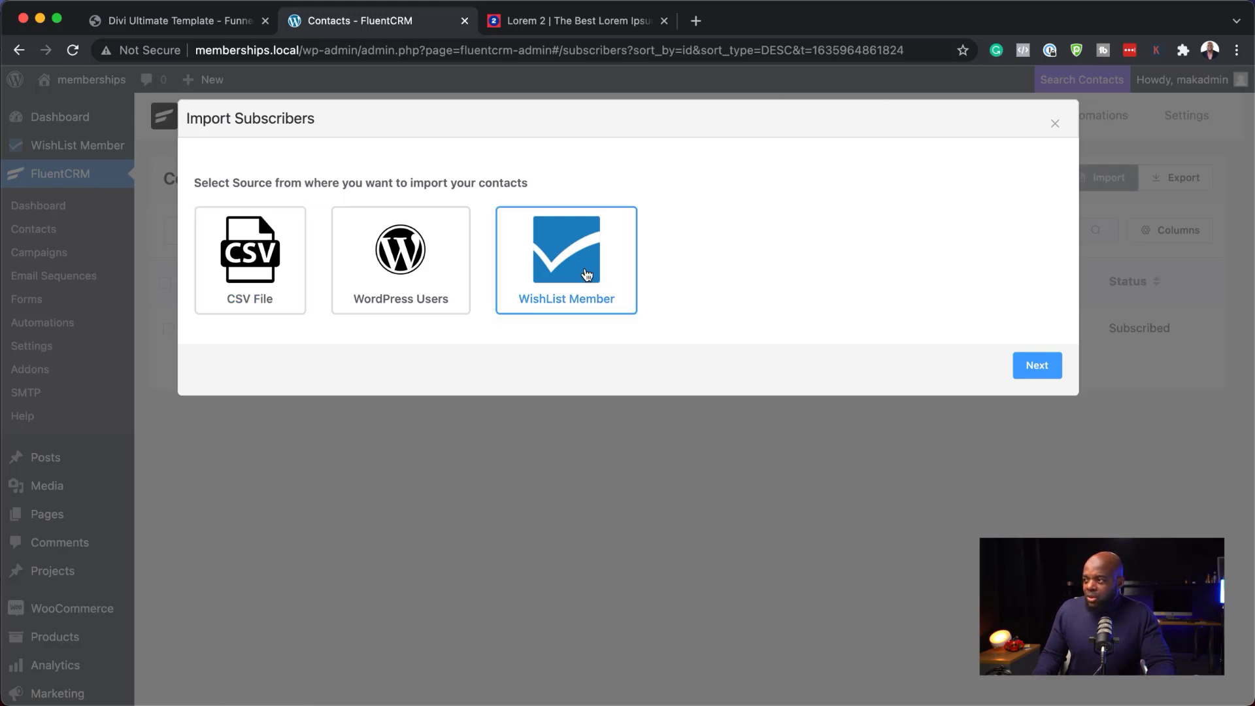
{"action": "left_click", "coordinate": [1036, 366]}
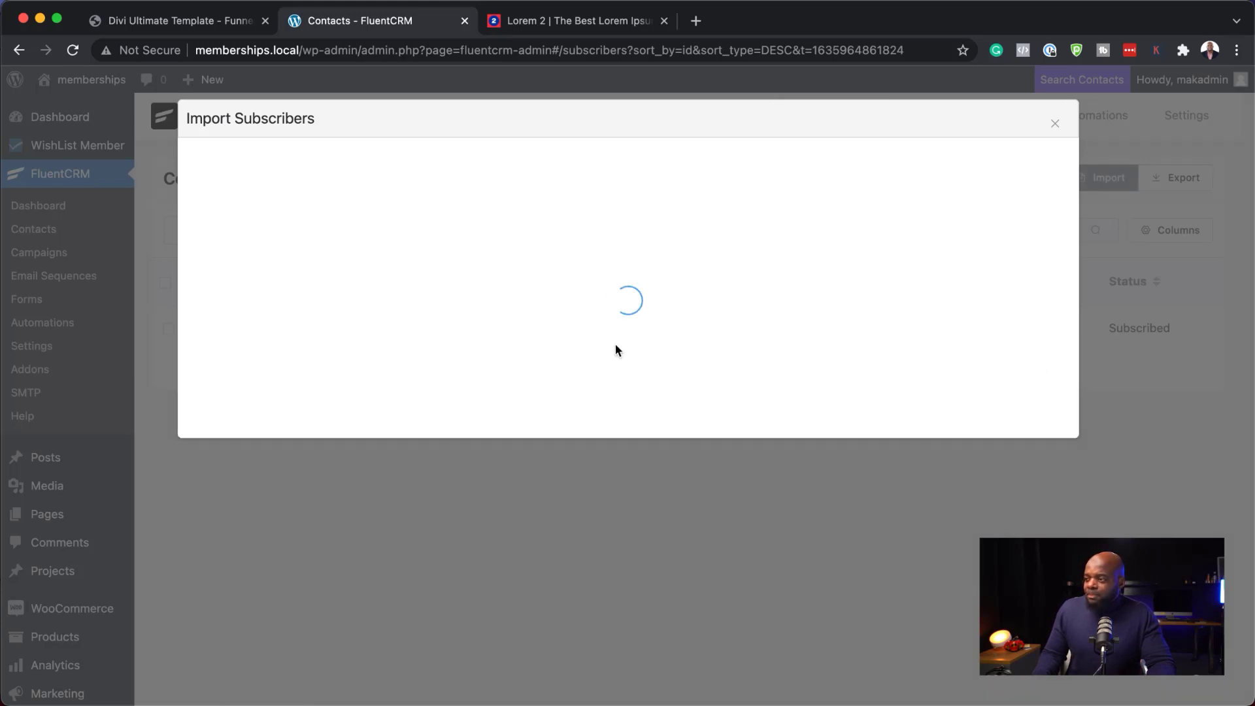
- Map the VIP membership level to the customers tag and add a second, empty mapping row
{"action": "left_click", "coordinate": [443, 353]}
{"action": "left_click", "coordinate": [303, 394]}
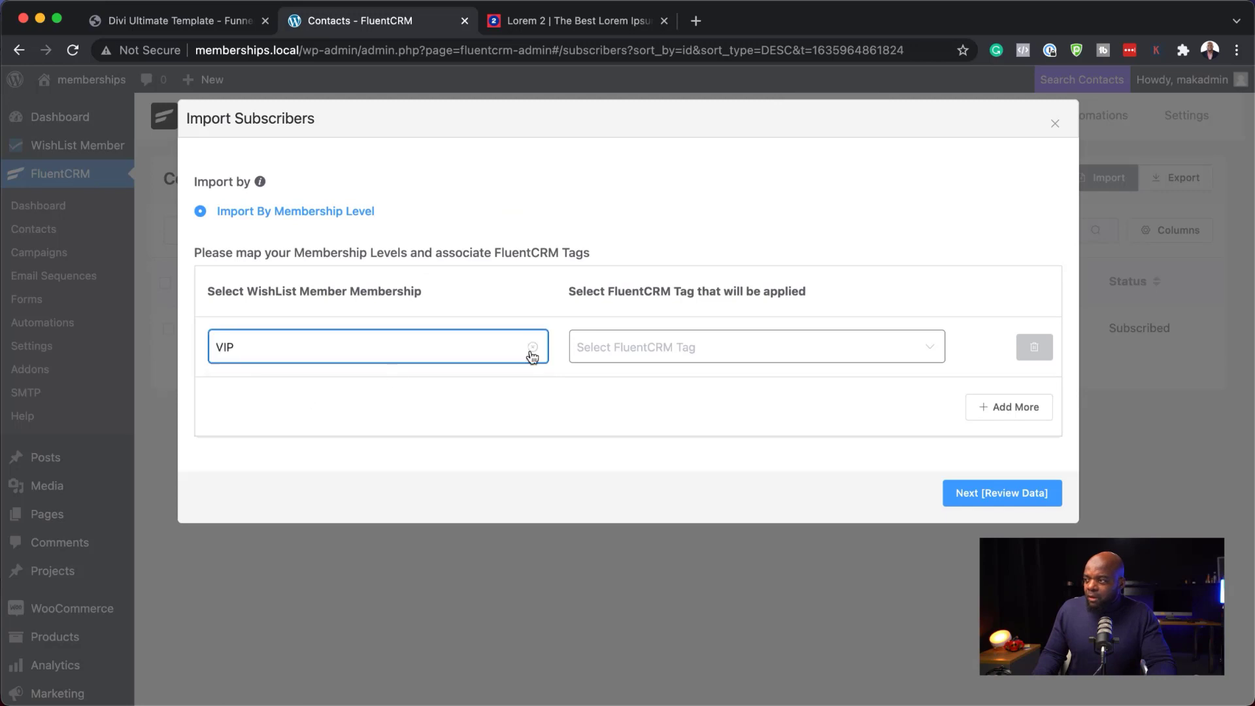
{"action": "left_click", "coordinate": [608, 350]}
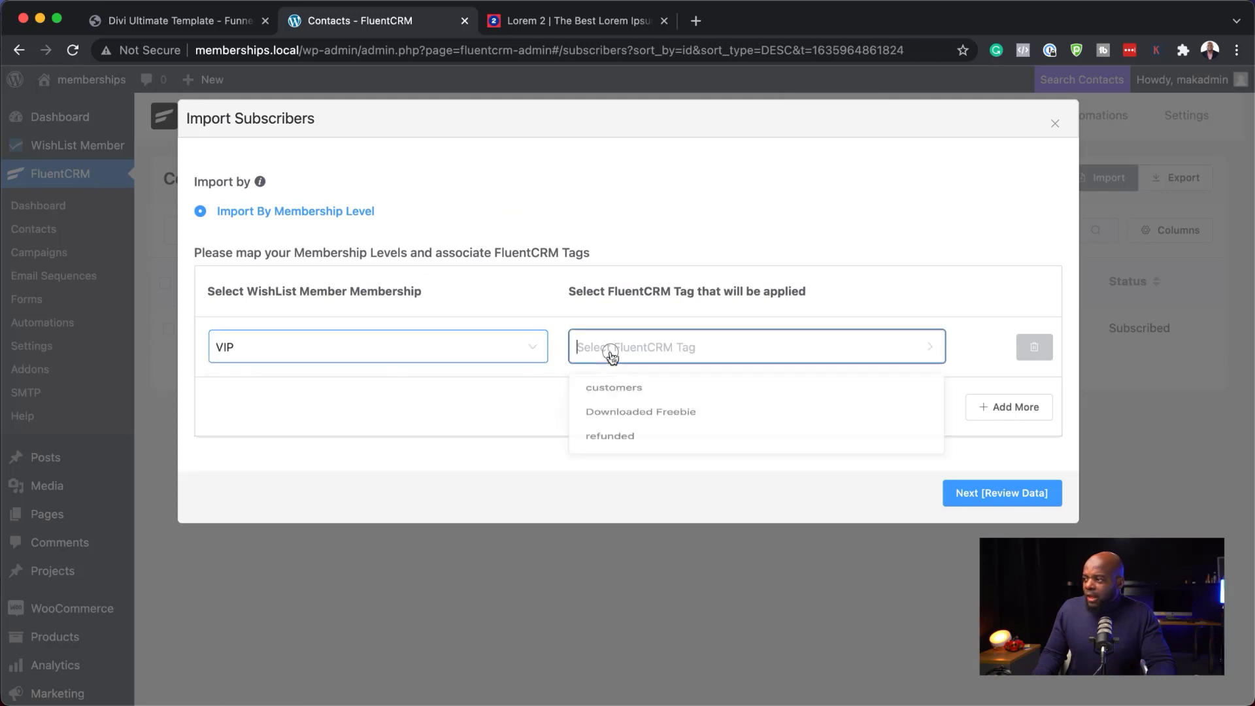
{"action": "left_click", "coordinate": [632, 404]}
{"action": "left_click", "coordinate": [1009, 410]}
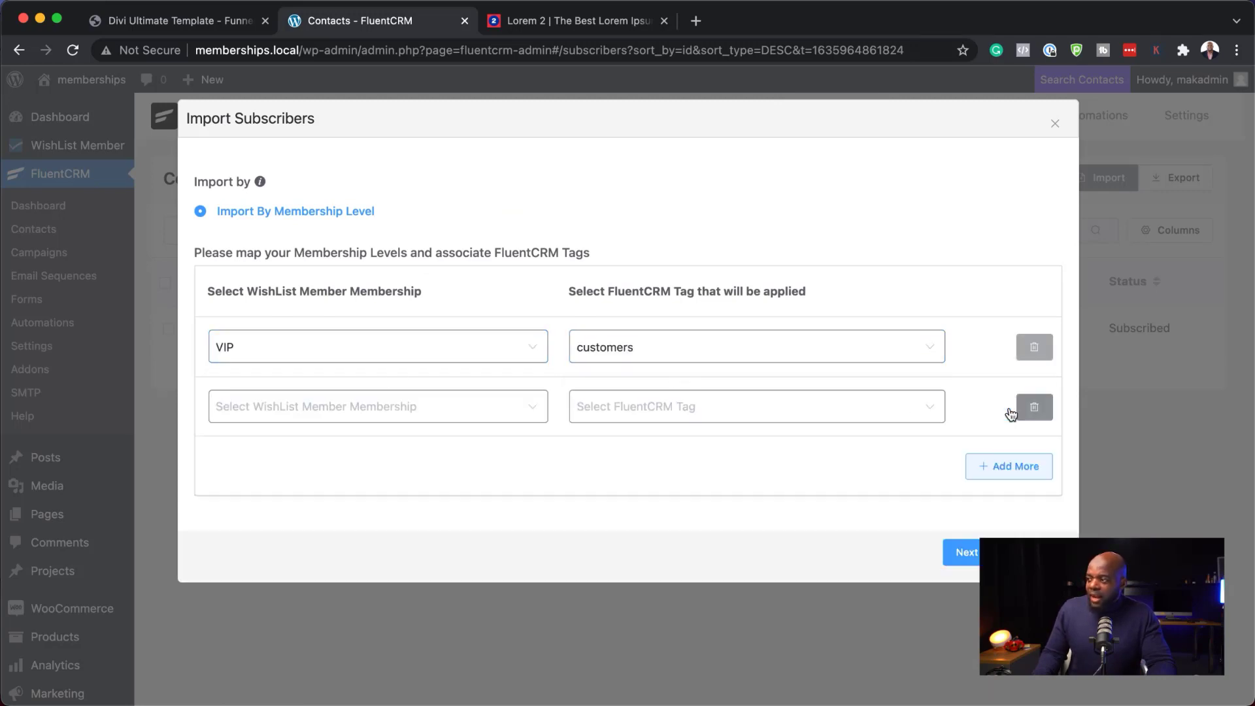
{"action": "left_click", "coordinate": [308, 408]}
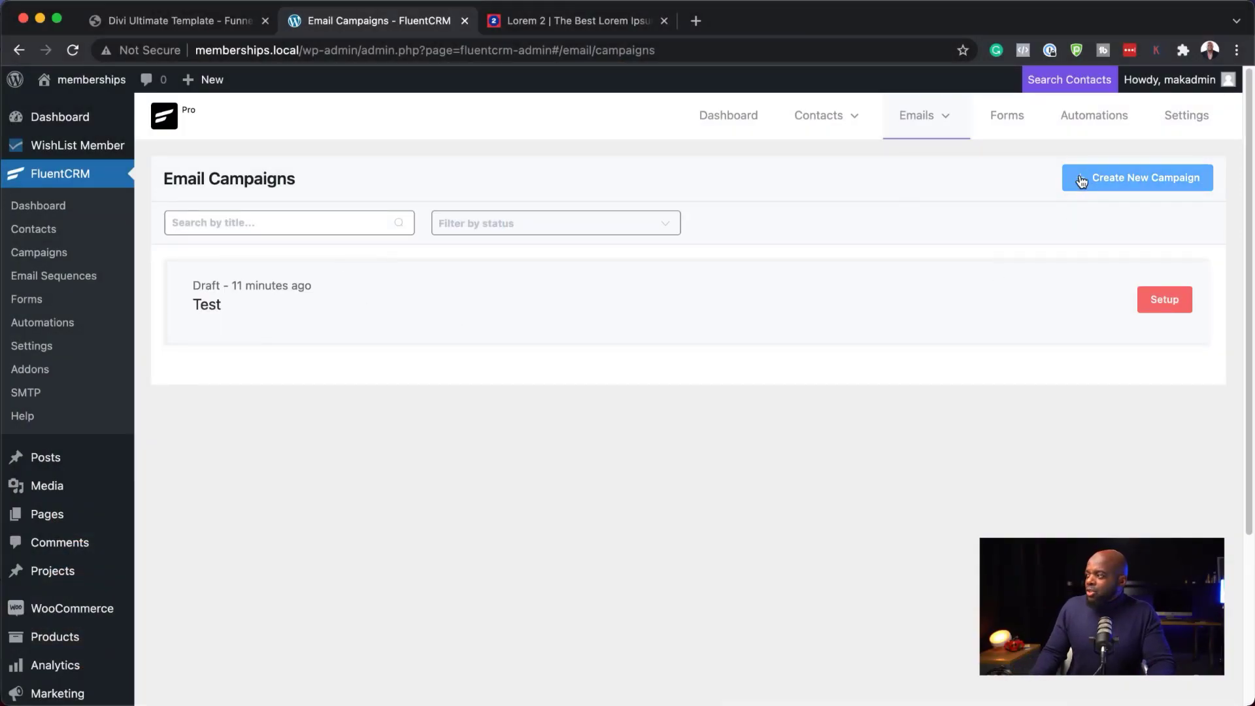
- Create a new email campaign titled "Test A"
{"action": "left_click", "coordinate": [1082, 181]}
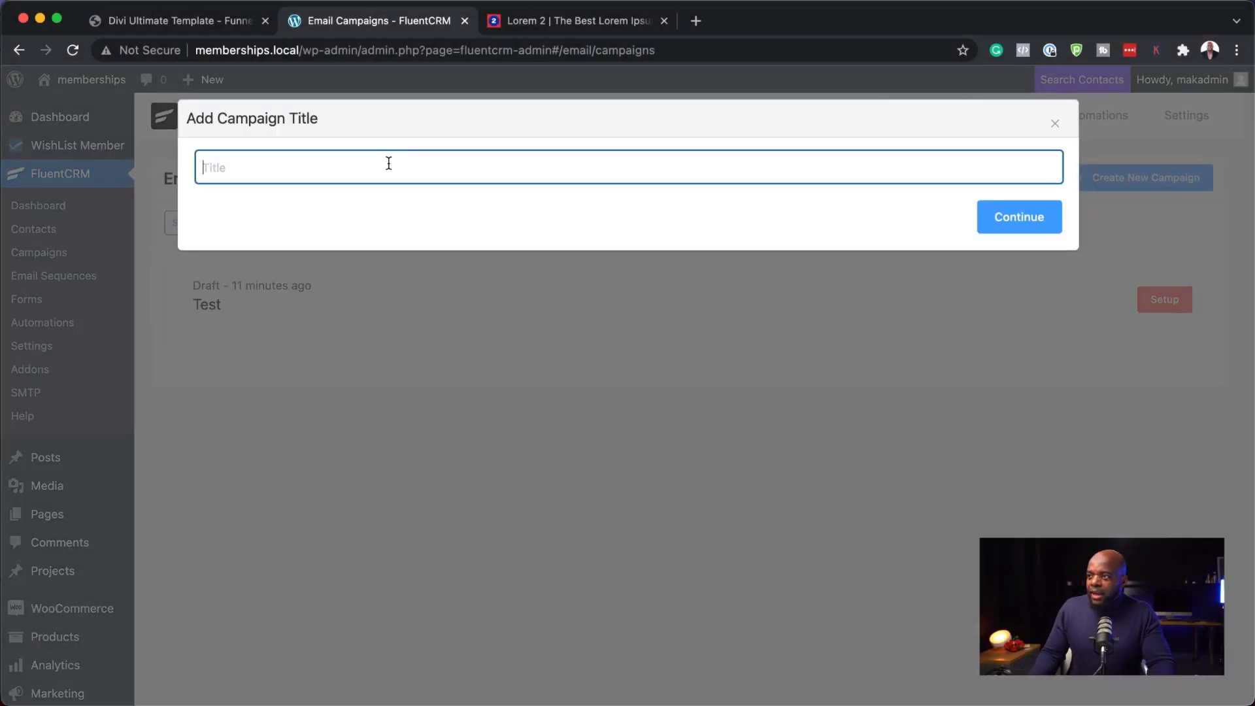
{"action": "type", "text": "Te"}
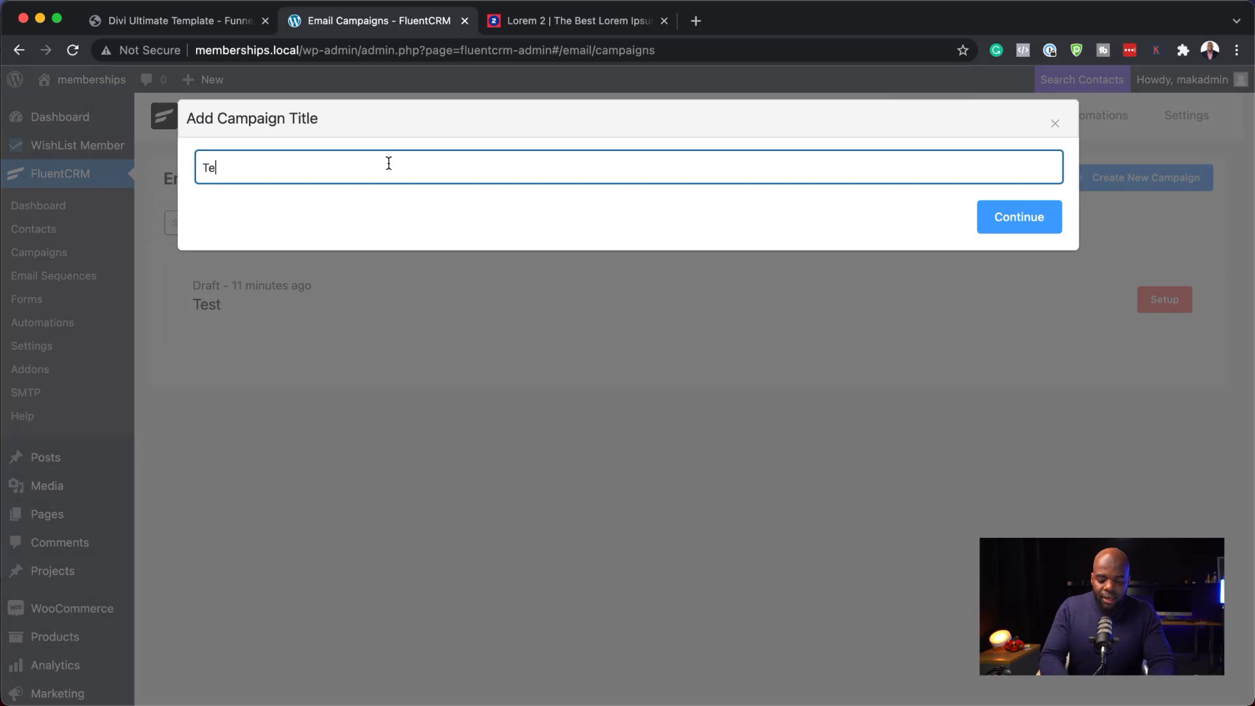
{"action": "type", "text": "st A"}
{"action": "left_click", "coordinate": [1019, 223]}
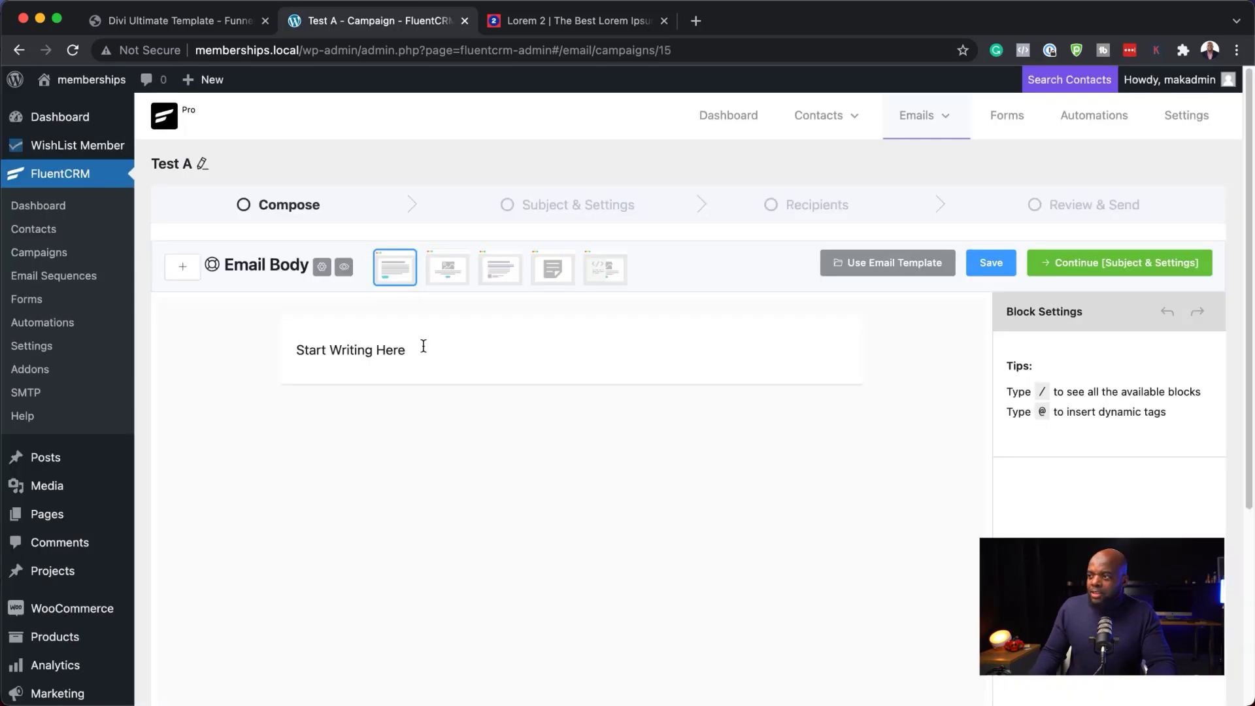
- Add lorem ipsum placeholder paragraphs below the "Start Writing Here" line of the campaign email
{"action": "left_click", "coordinate": [473, 353]}
{"action": "key", "text": "Return"}
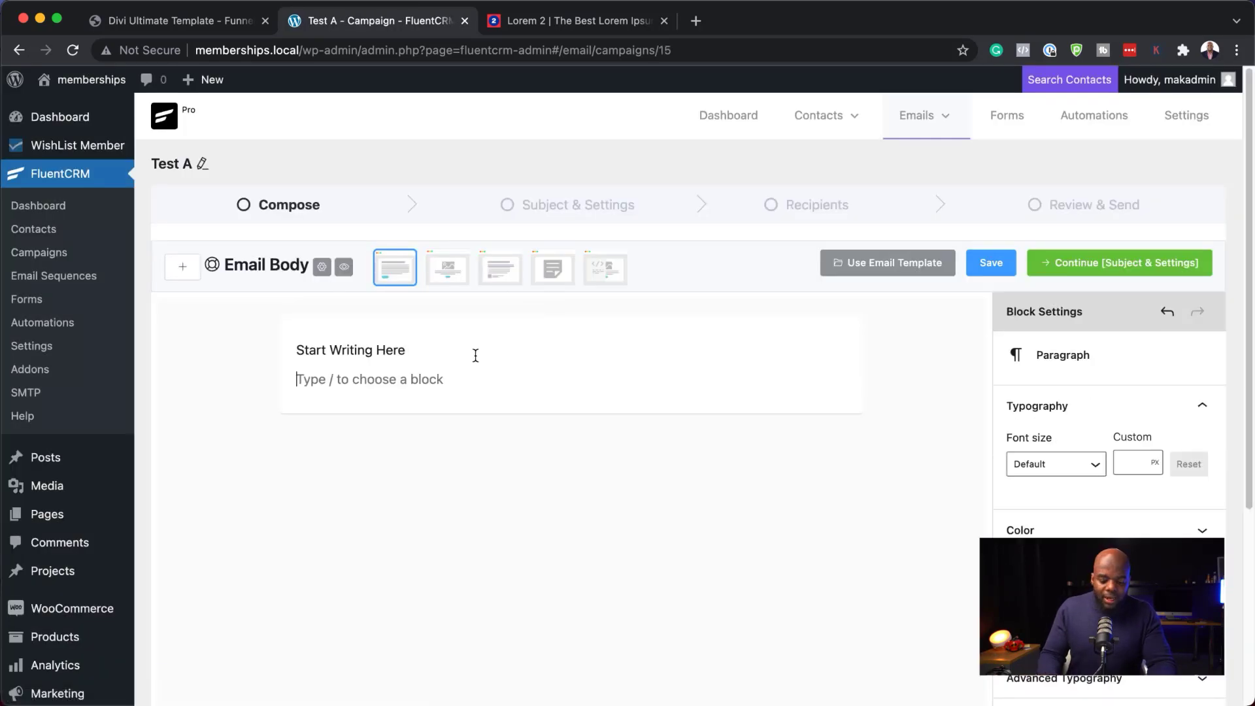
{"action": "type", "text": "Lorem ipsum dolor sit amet, consectetuer adipiscing elit. Donec odio. Quisque volutpat mattis eros. Nullam malesuada erat ut turpis. Suspendisse urna nibh, viverra non, semper suscipit, posuere a, pede. Donec nec justo eget felis facilisis fermentum. Aliquam porttitor mauris sit amet orci. Aenean dignissim pellentesque felis. Morbi in sem quis dui placerat ornare. Pellentesque odio nisi, euismod in, pharetra a, ultricies in, diam. Sed arcu. Cras consequat."}
- Insert a button labelled "Test Button" after the first lorem ipsum paragraph of the campaign email
{"action": "left_click", "coordinate": [488, 426]}
{"action": "key", "text": "Return"}
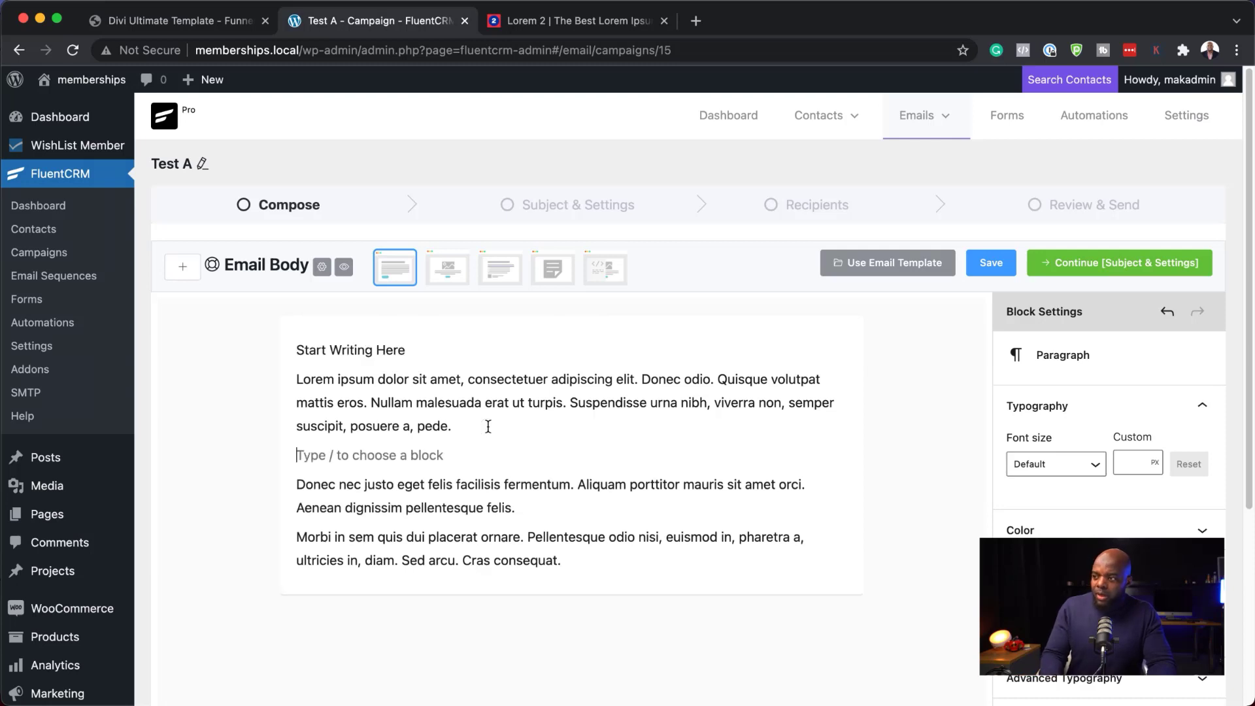
{"action": "type", "text": "/"}
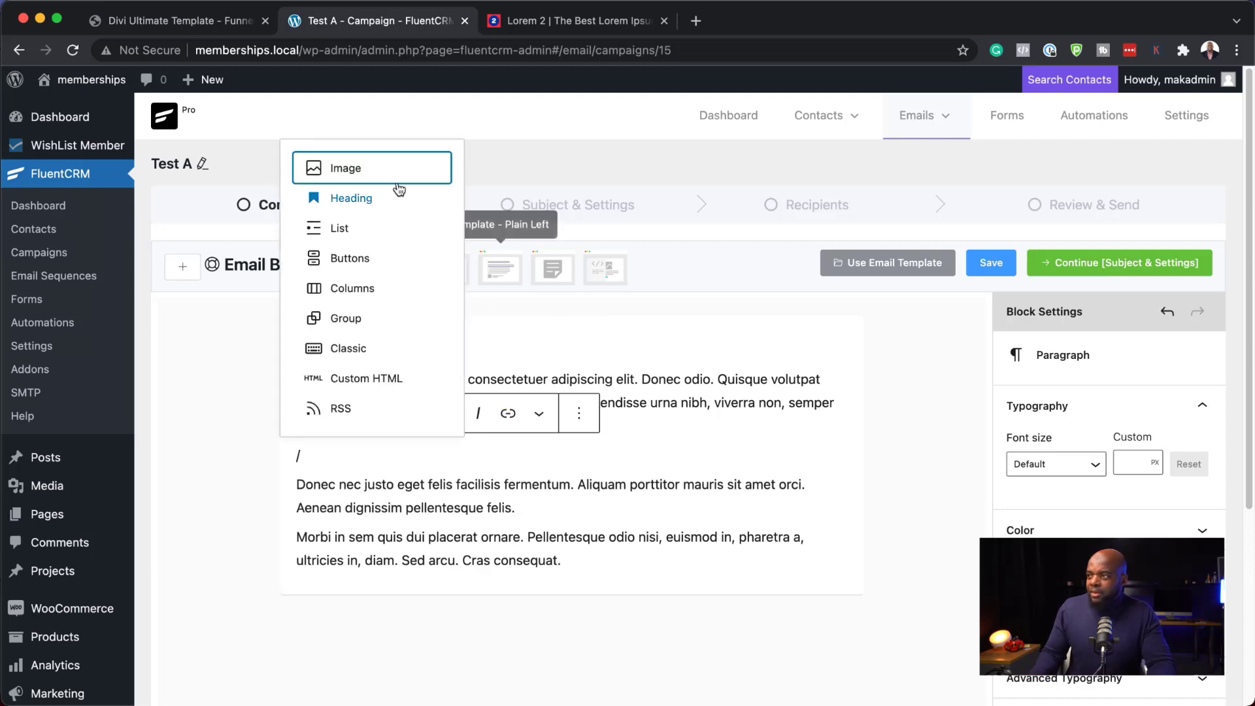
{"action": "left_click", "coordinate": [363, 263]}
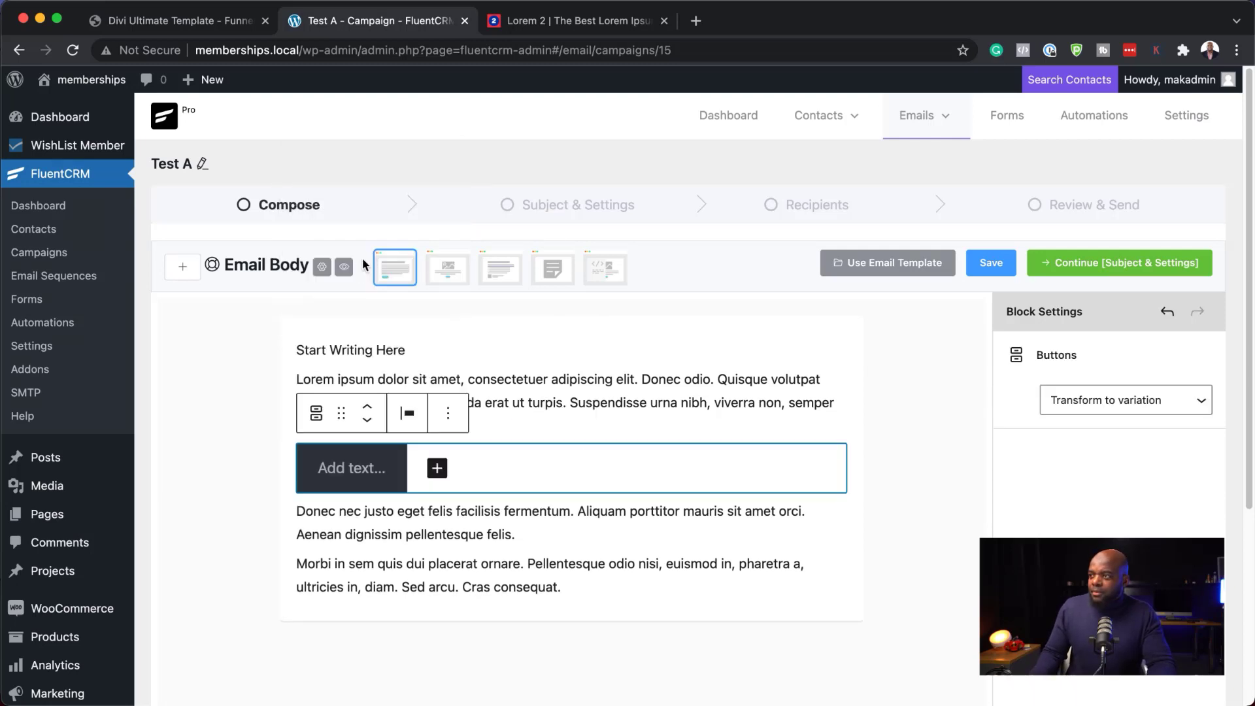
{"action": "left_click", "coordinate": [346, 471]}
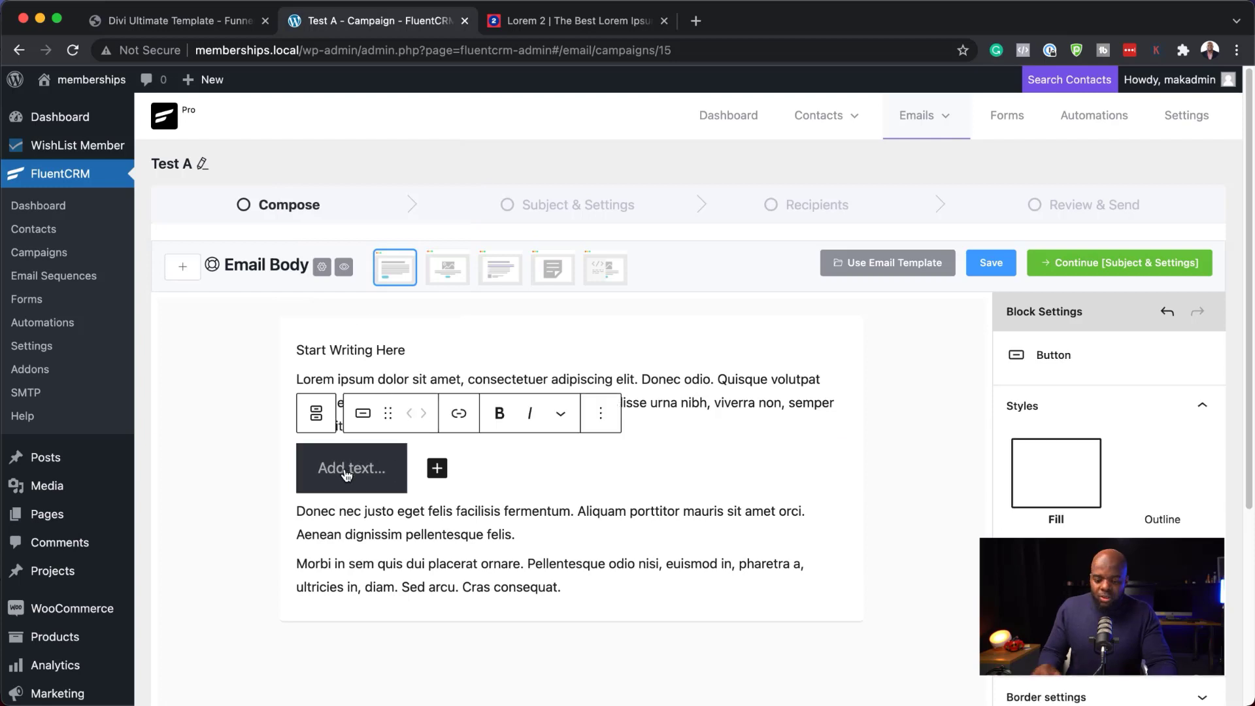
{"action": "type", "text": "Test Button"}
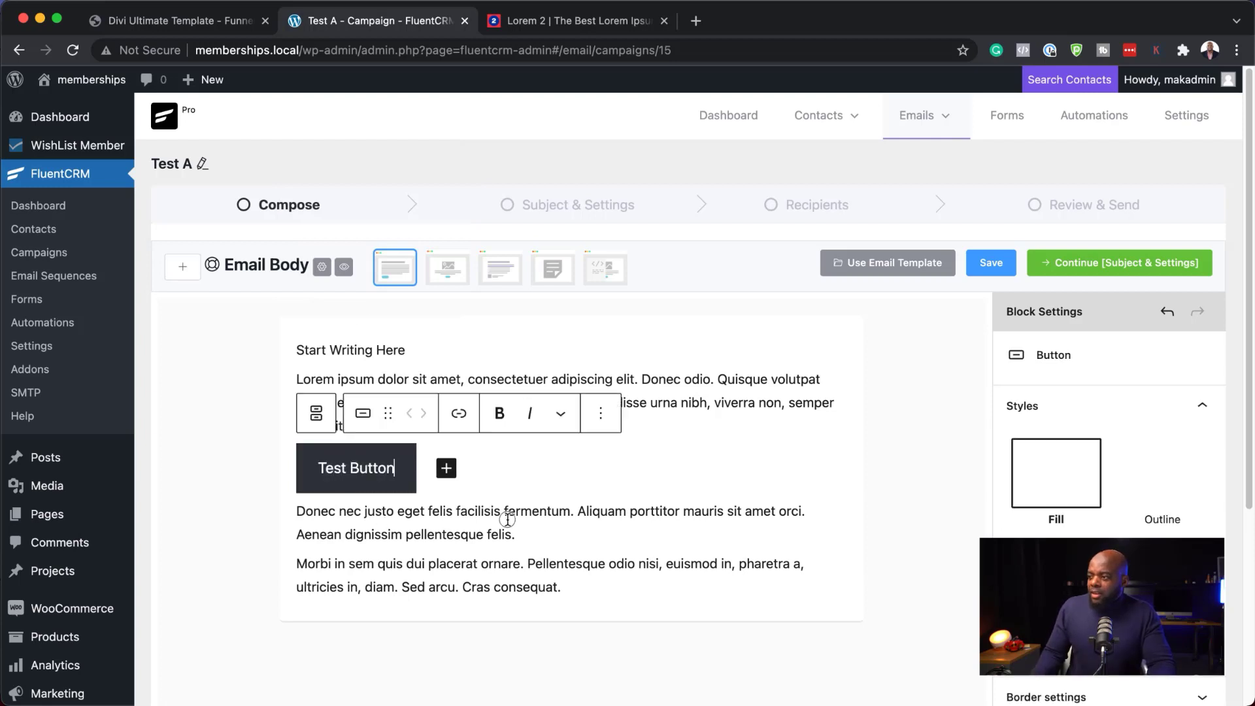
{"action": "left_click", "coordinate": [507, 518]}
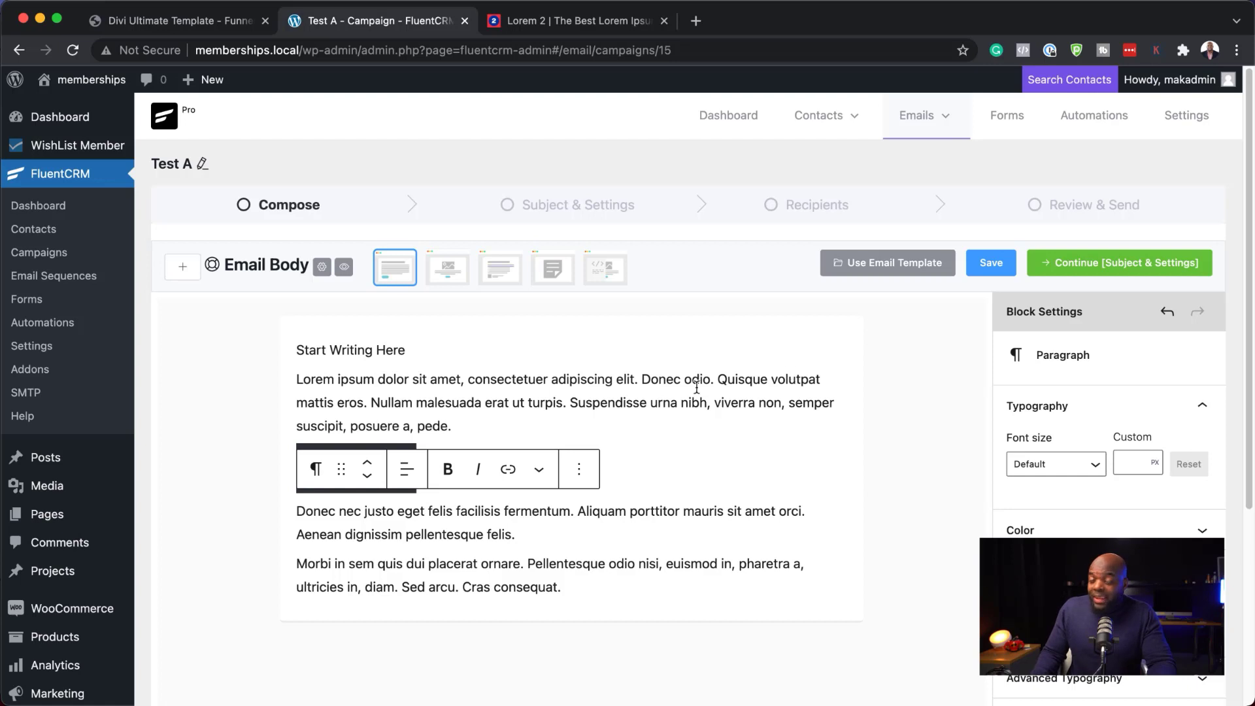
- Continue to the campaign's subject settings, set the subject to "Heading Test A" and enable A/B testing with the alternative subject "Heading Test B"
{"action": "left_click", "coordinate": [1060, 268]}
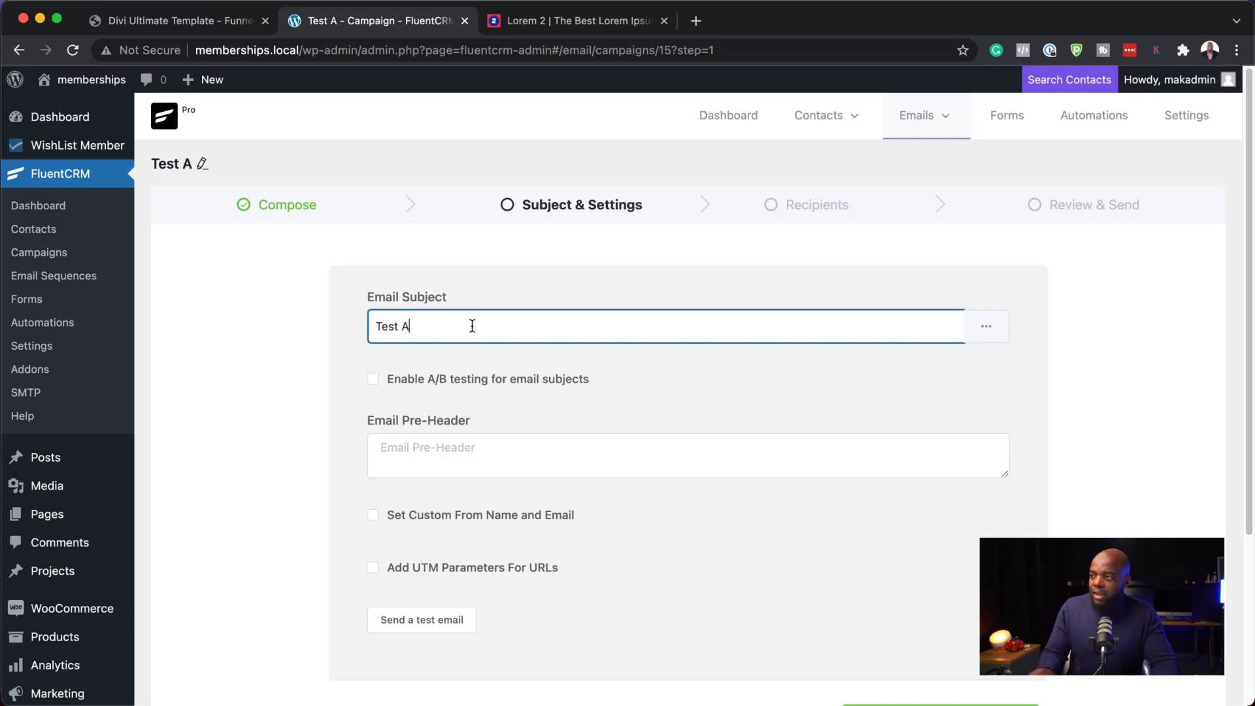
{"action": "left_click", "coordinate": [374, 380]}
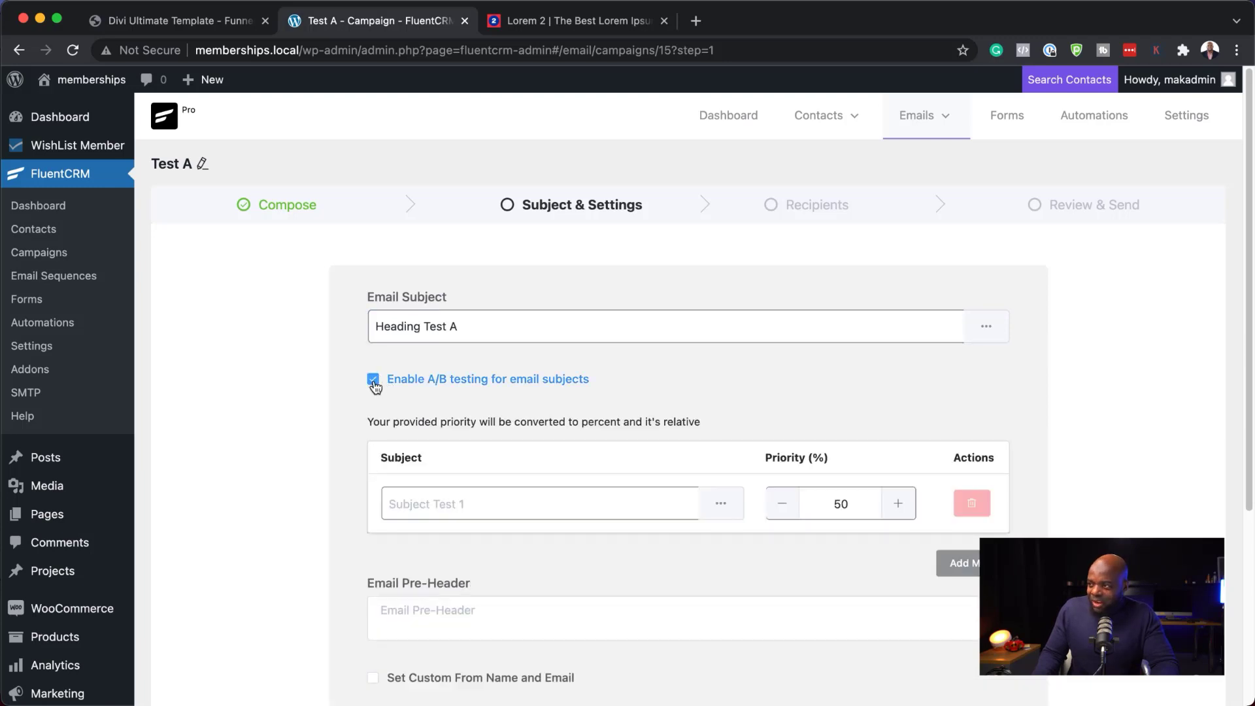
{"action": "left_click", "coordinate": [441, 510]}
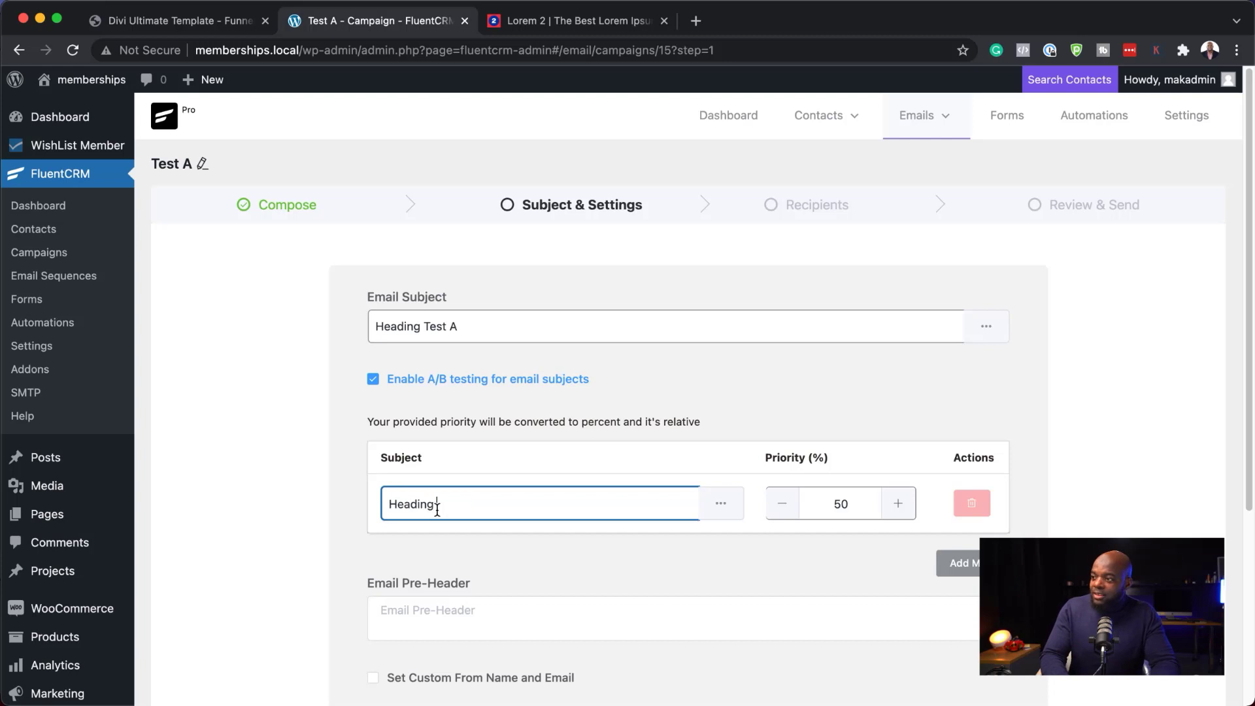
{"action": "type", "text": "Heading Test B"}
{"action": "scroll", "coordinate": [732, 335], "scroll_direction": "down", "scroll_amount": 5}
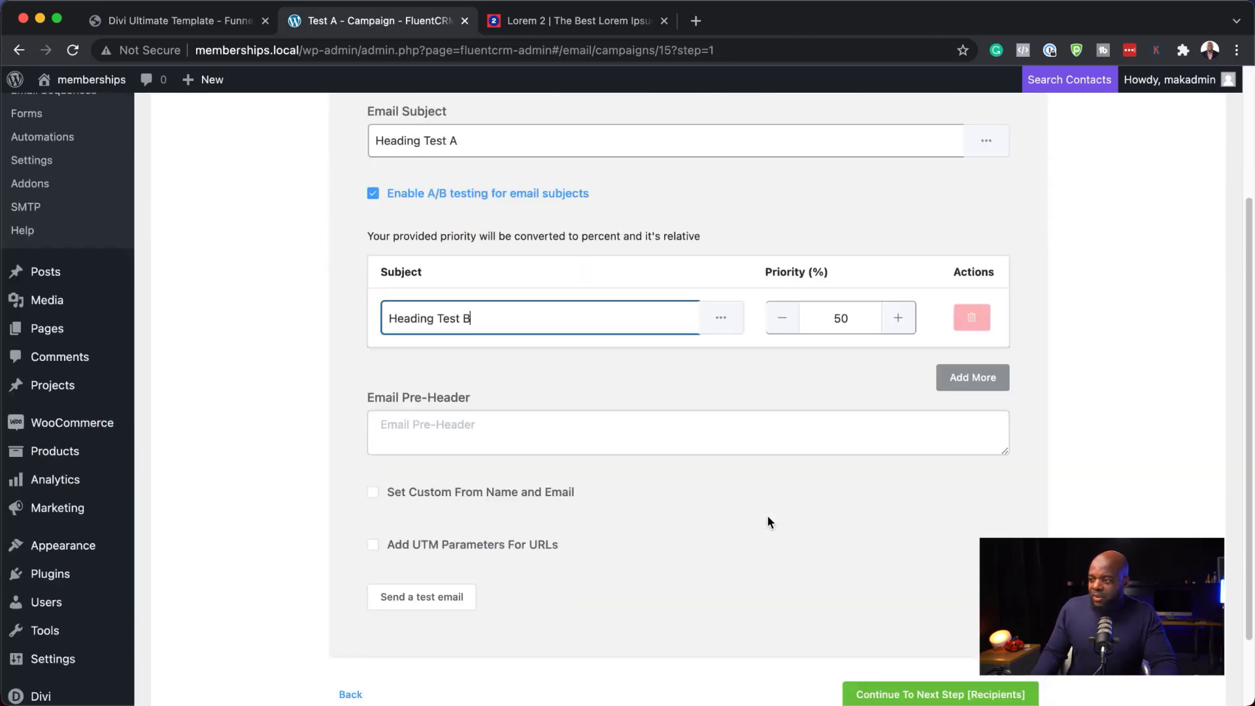
- Create a new email campaign titled "Preview" and add lorem ipsum placeholder paragraphs below its "Start Writing Here" line
{"action": "scroll", "coordinate": [811, 481], "scroll_direction": "up", "scroll_amount": 5}
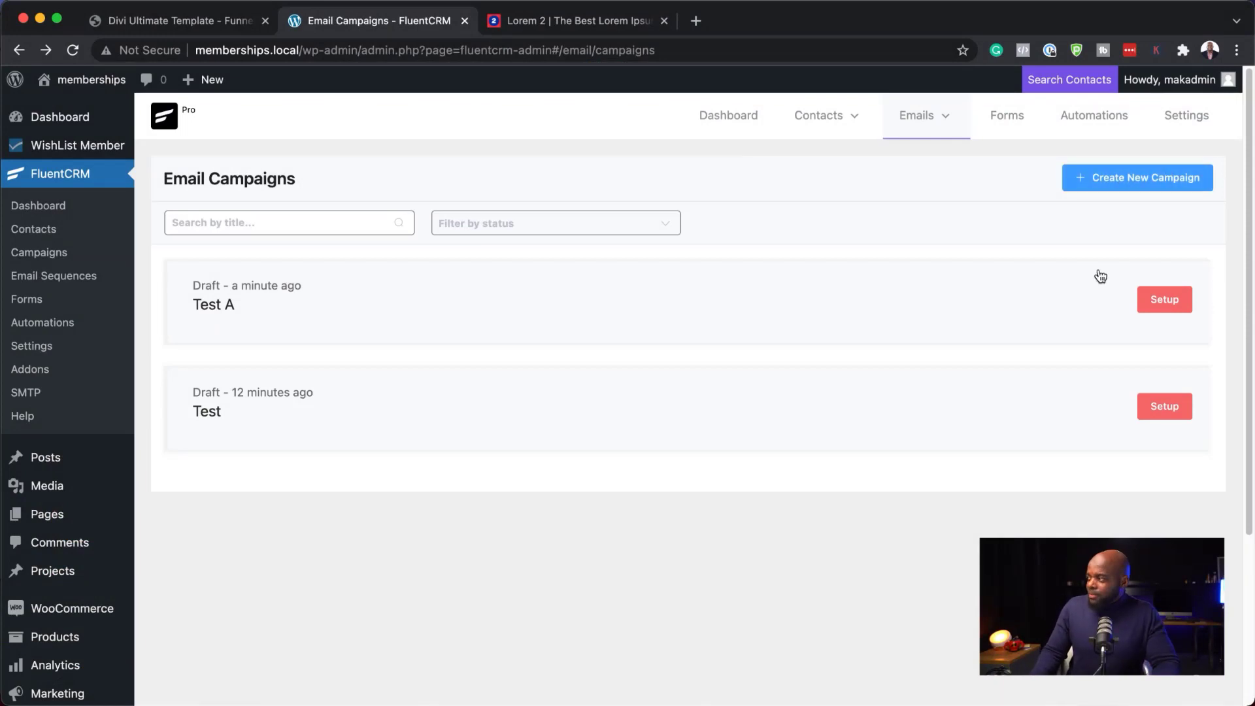
{"action": "left_click", "coordinate": [1128, 185]}
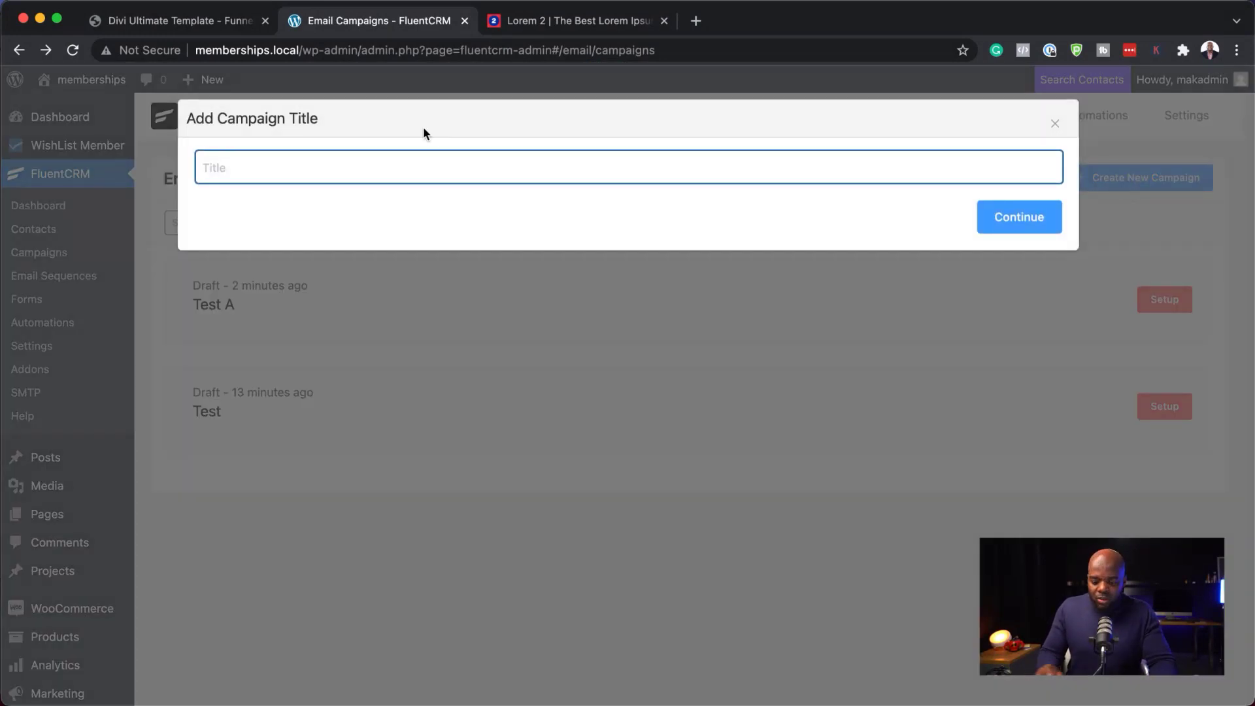
{"action": "type", "text": "Preview"}
{"action": "left_click", "coordinate": [1007, 221]}
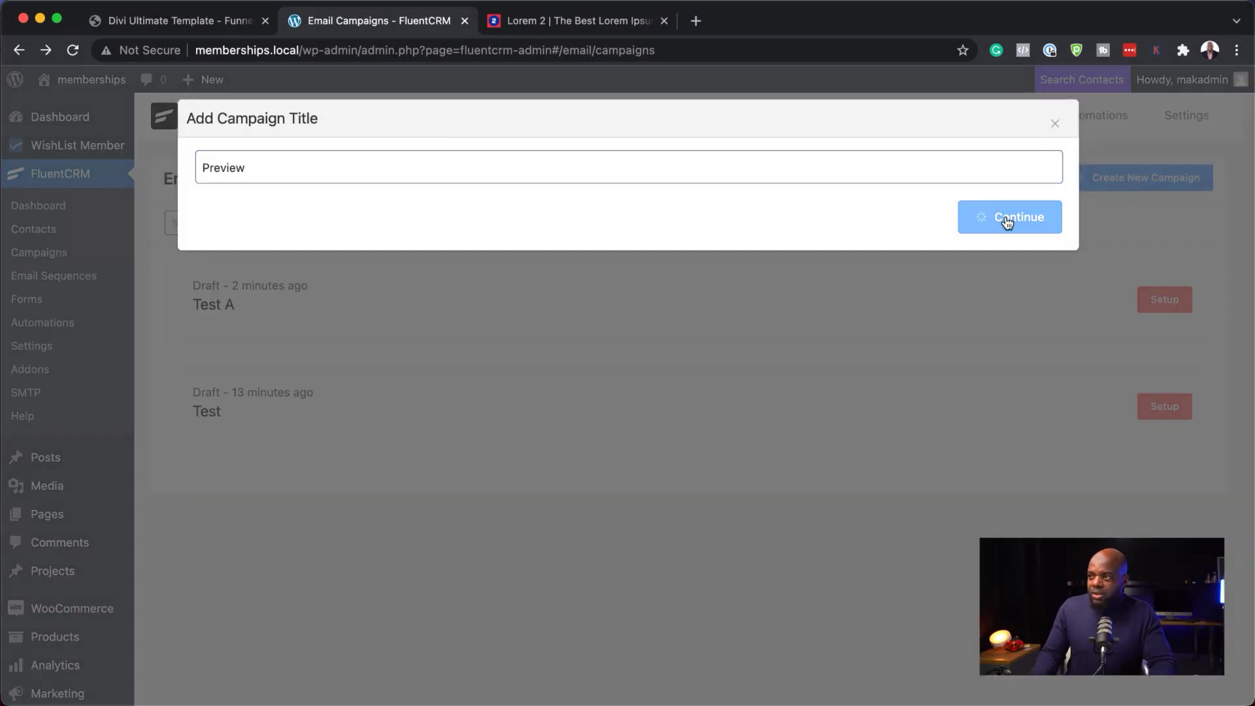
{"action": "key", "text": "Return"}
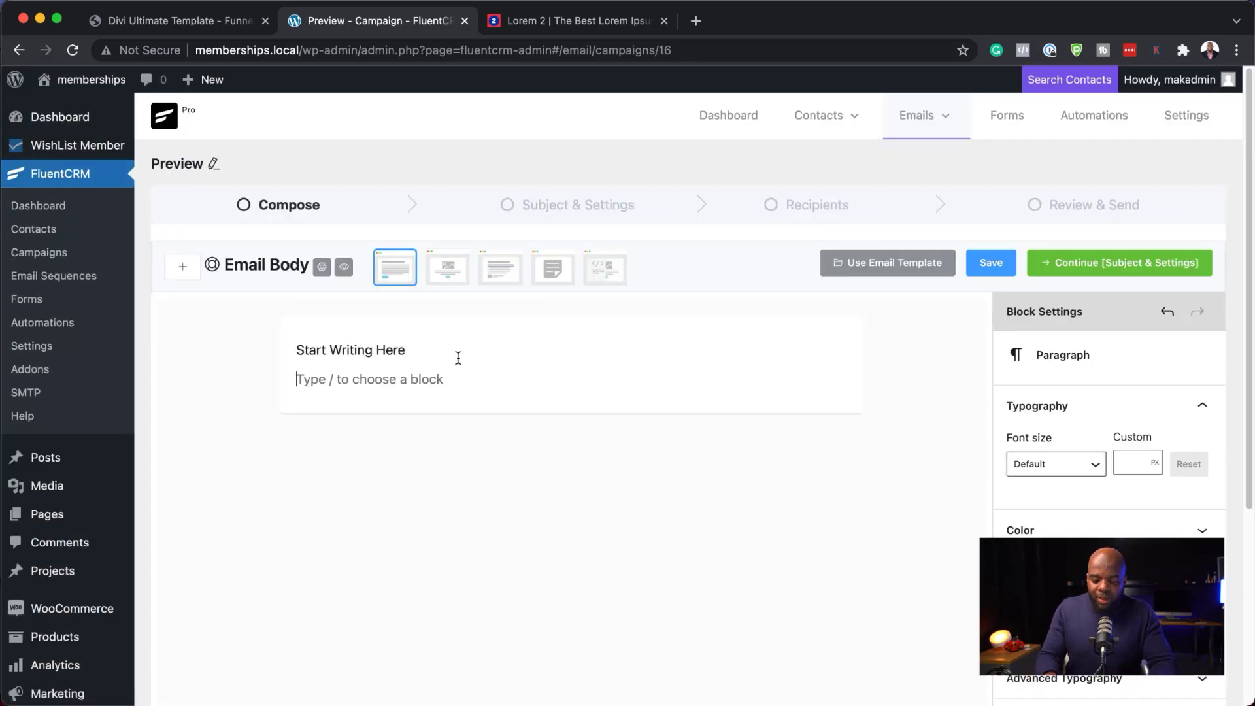
{"action": "type", "text": "Lorem ipsum dolor sit amet, consectetuer adipiscing elit. Donec odio. Quisque volutpat mattis eros. Nullam malesuada erat ut turpis. Suspendisse urna nibh, viverra non, semper suscipit, posuere a, pede. Donec nec justo eget felis facilisis fermentum. Aliquam porttitor mauris sit amet orci. Aenean dignissim pellentesque felis. Morbi in sem quis dui placerat ornare. Pellentesque odio nisi, euismod in, pharetra a, ultricies in, diam. Sed arcu. Cras consequat."}
- Insert the dark watch photo pexels-vvs™-8839887-1.jpg from the media library after the first lorem ipsum paragraph
{"action": "left_click", "coordinate": [464, 429]}
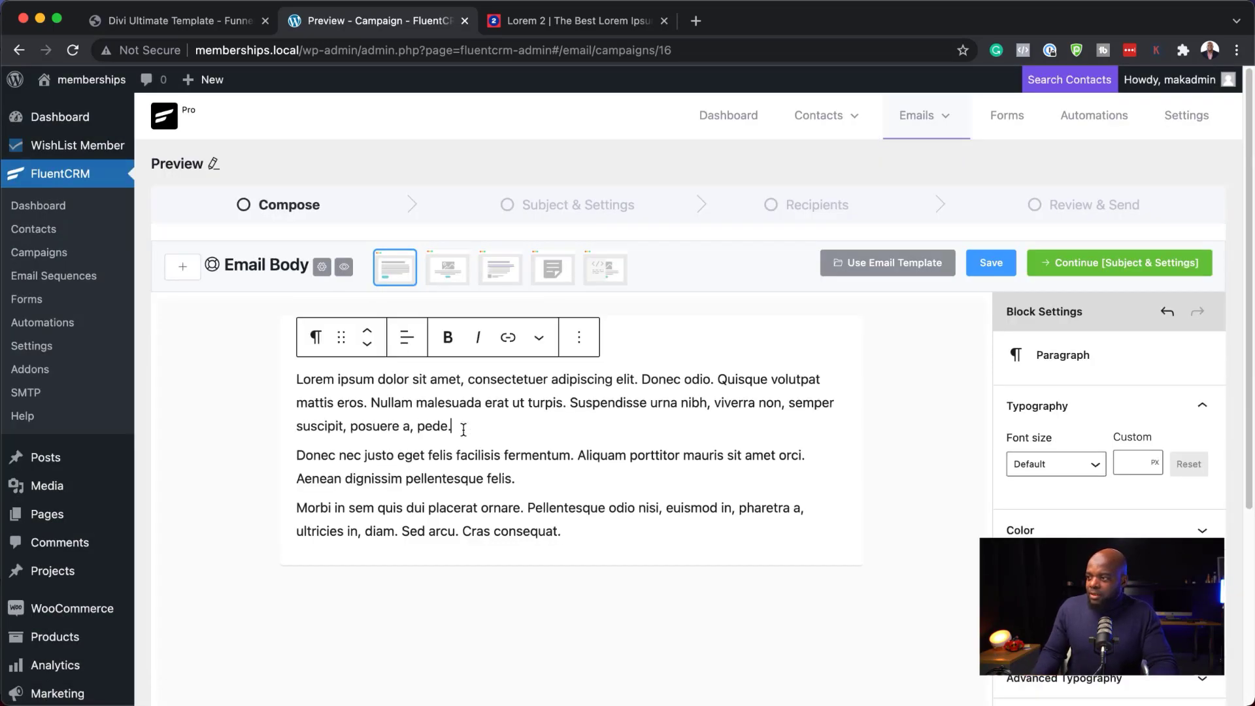
{"action": "key", "text": "Return"}
{"action": "type", "text": "/ima"}
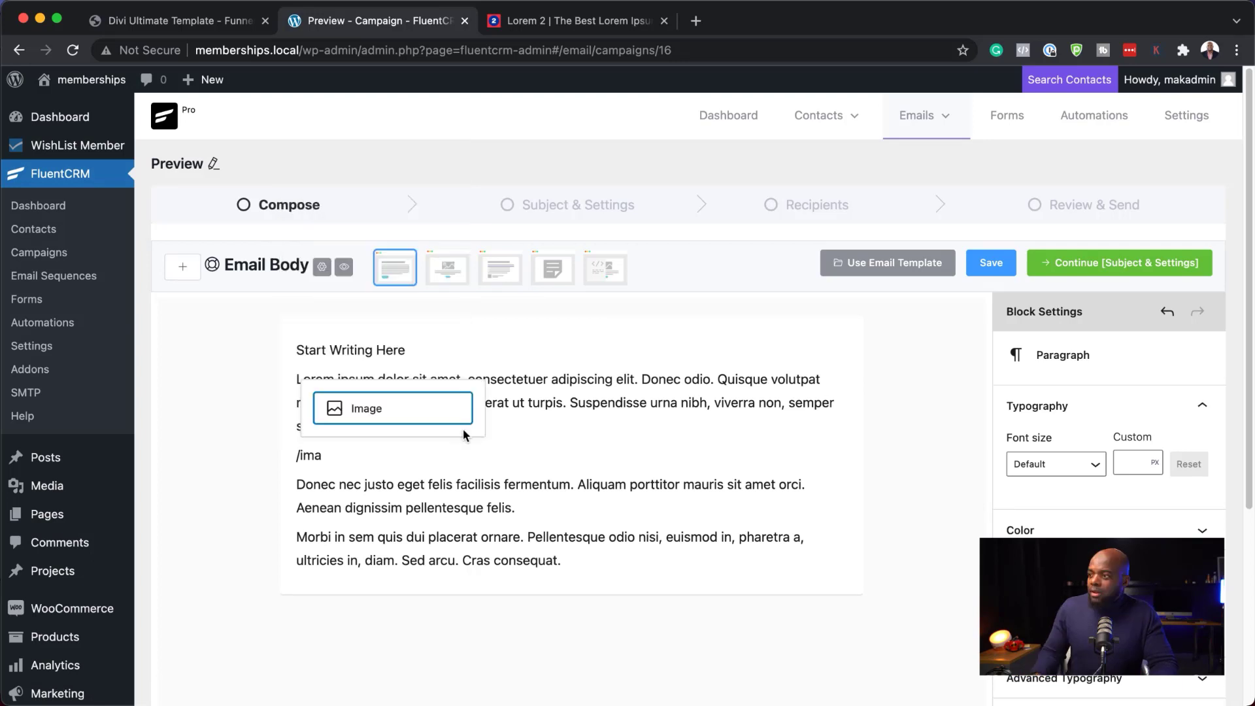
{"action": "left_click", "coordinate": [409, 419]}
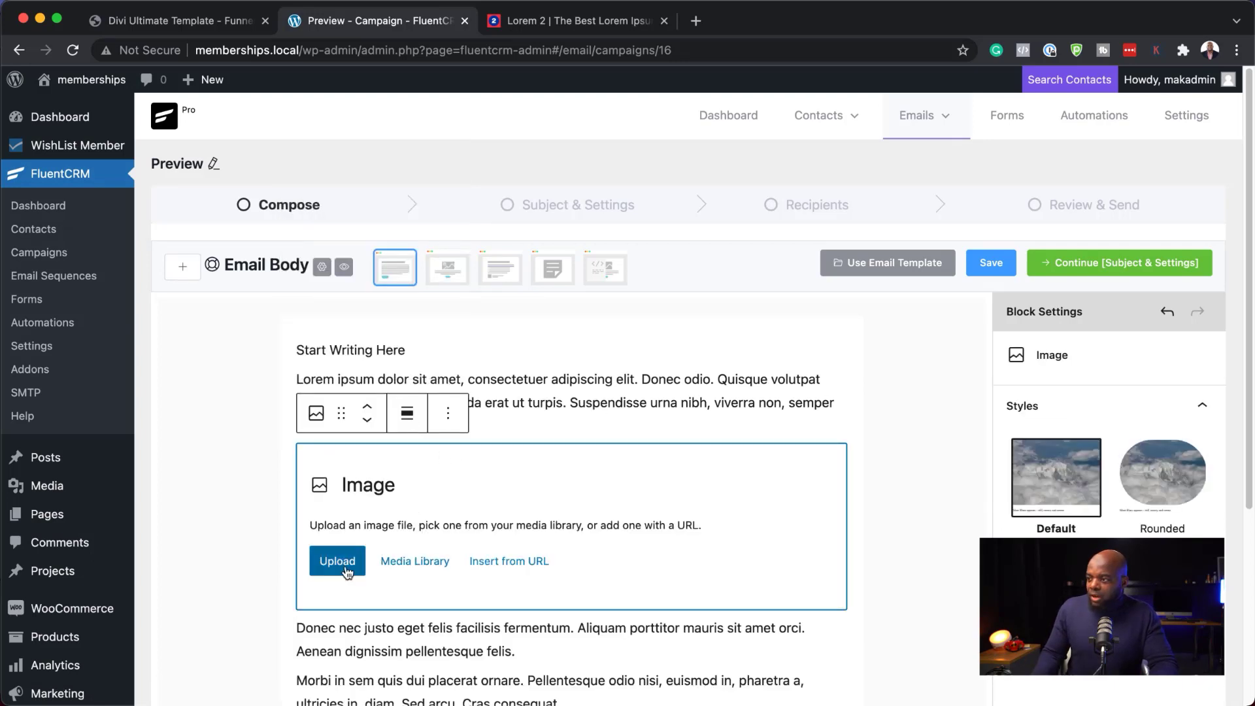
{"action": "left_click", "coordinate": [423, 563]}
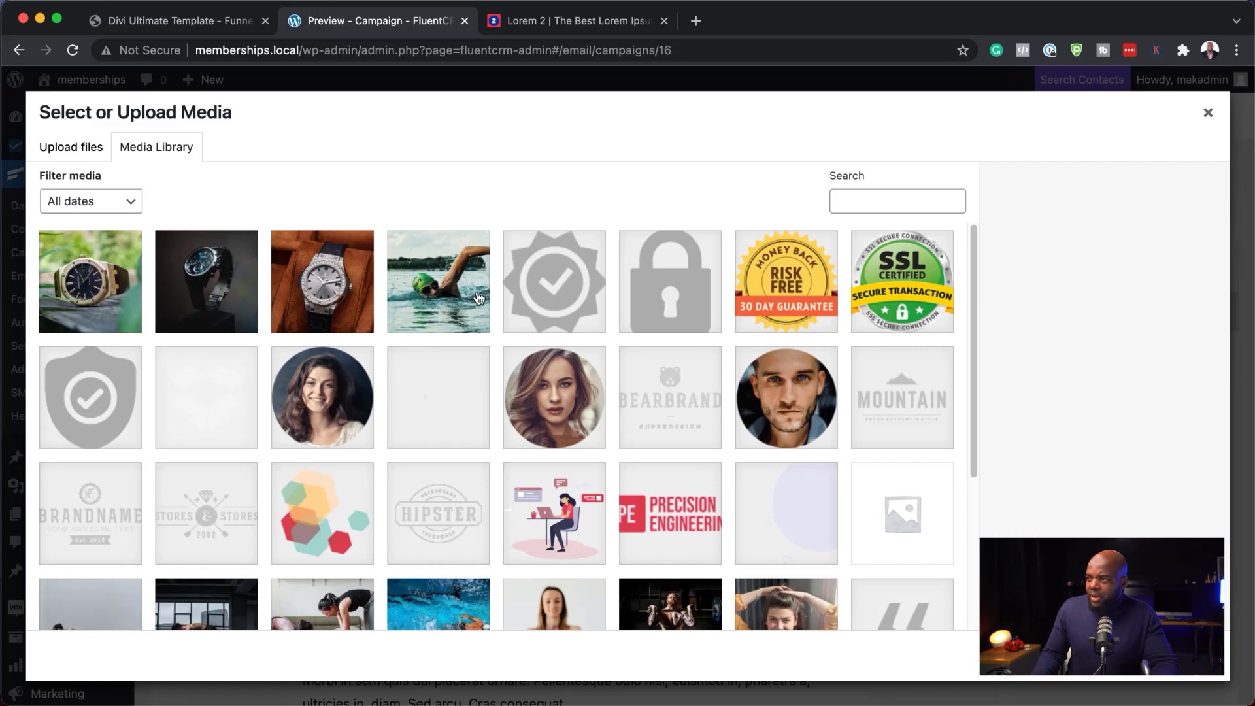
{"action": "left_click", "coordinate": [202, 290]}
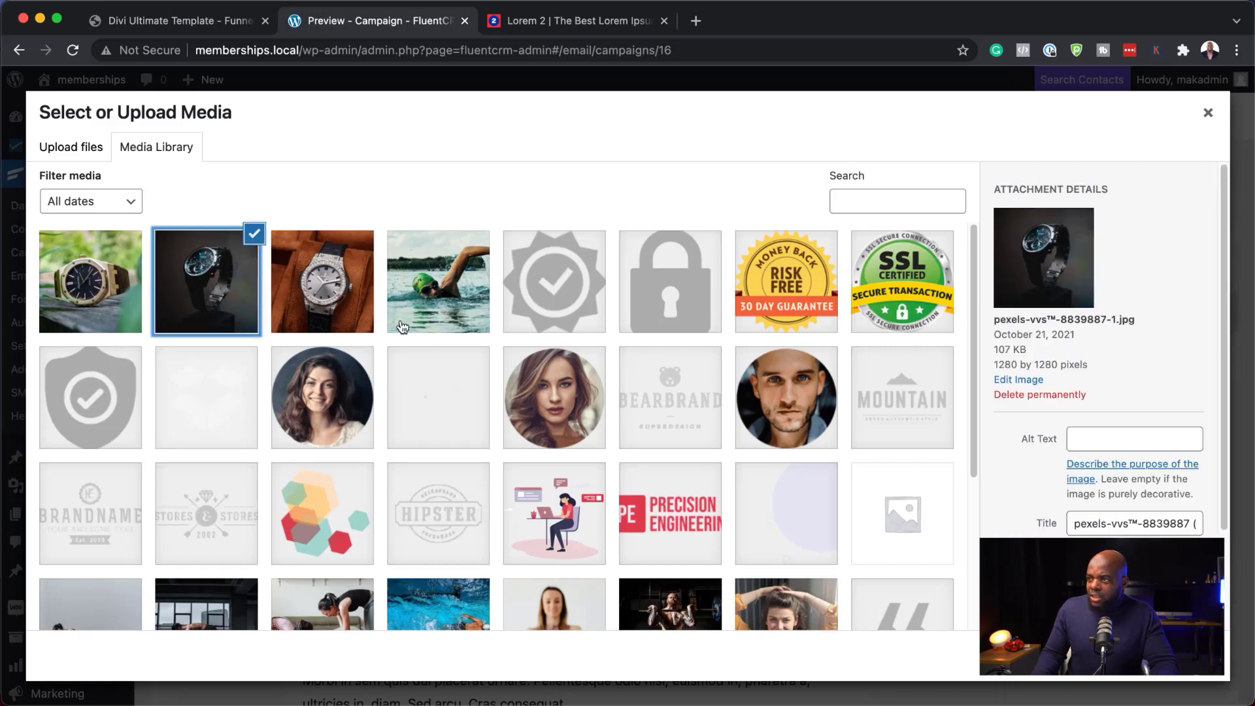
{"action": "left_click", "coordinate": [1191, 655]}
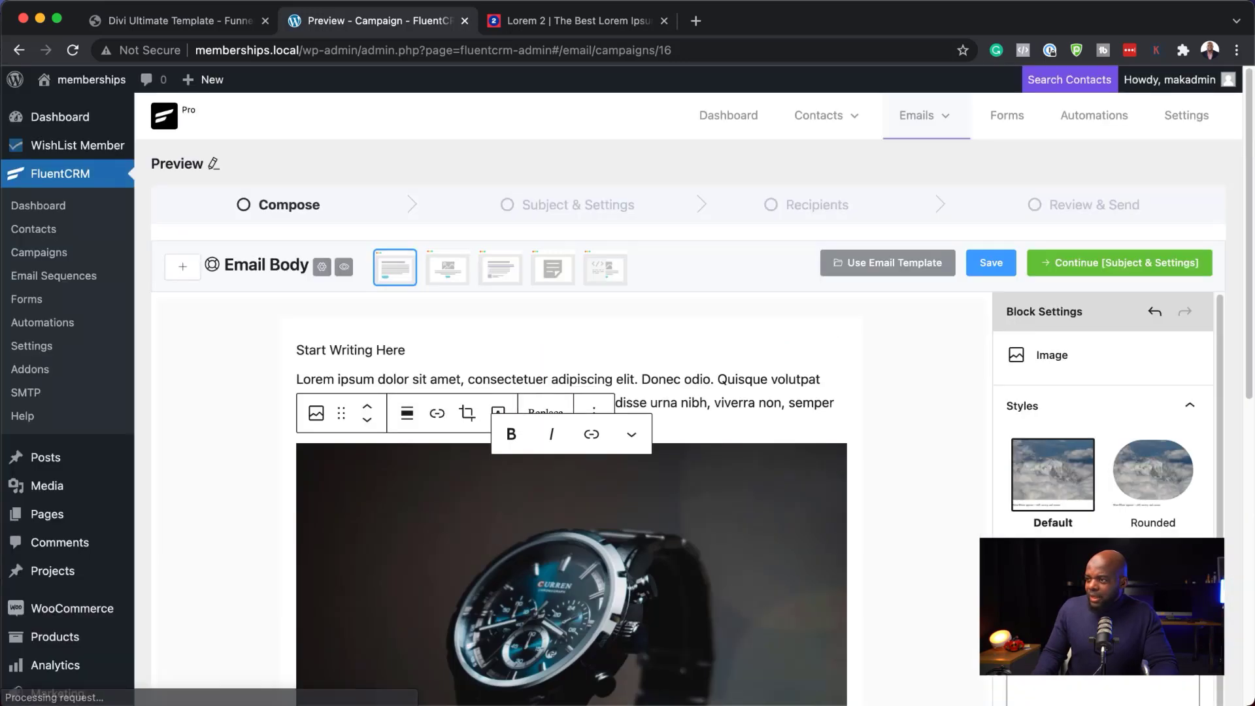
- Reduce the inserted watch image in the email body to the Medium image size
{"action": "scroll", "coordinate": [834, 542], "scroll_direction": "down", "scroll_amount": 5}
{"action": "scroll", "coordinate": [840, 536], "scroll_direction": "down", "scroll_amount": 4}
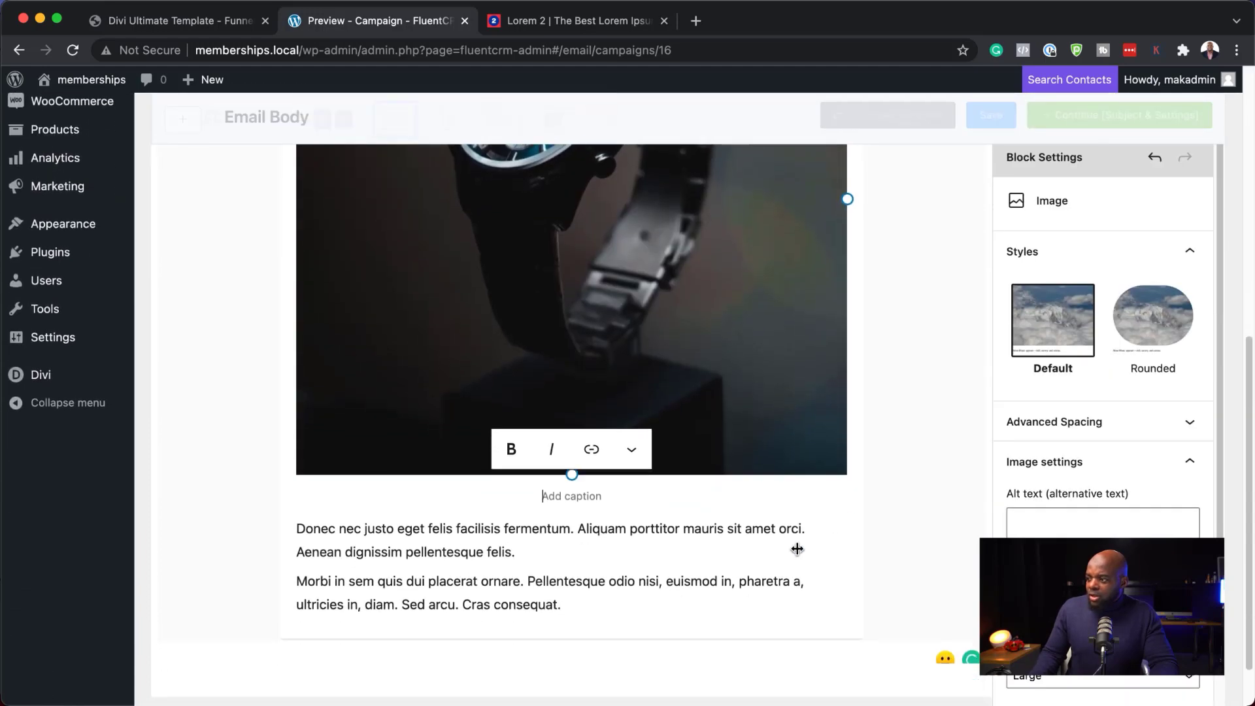
{"action": "mouse_move", "coordinate": [579, 469]}
{"action": "left_mouse_down"}
{"action": "mouse_move", "coordinate": [585, 422]}
{"action": "mouse_move", "coordinate": [575, 451]}
{"action": "left_mouse_up"}
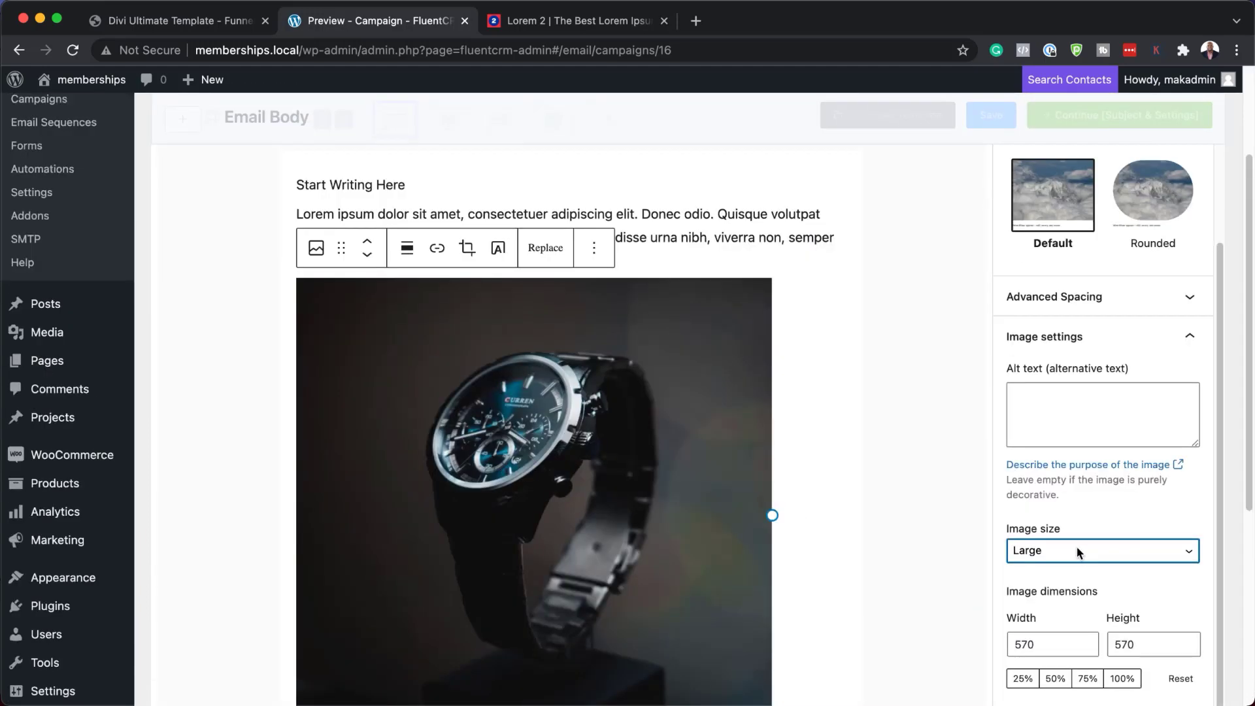
{"action": "left_click", "coordinate": [1077, 553]}
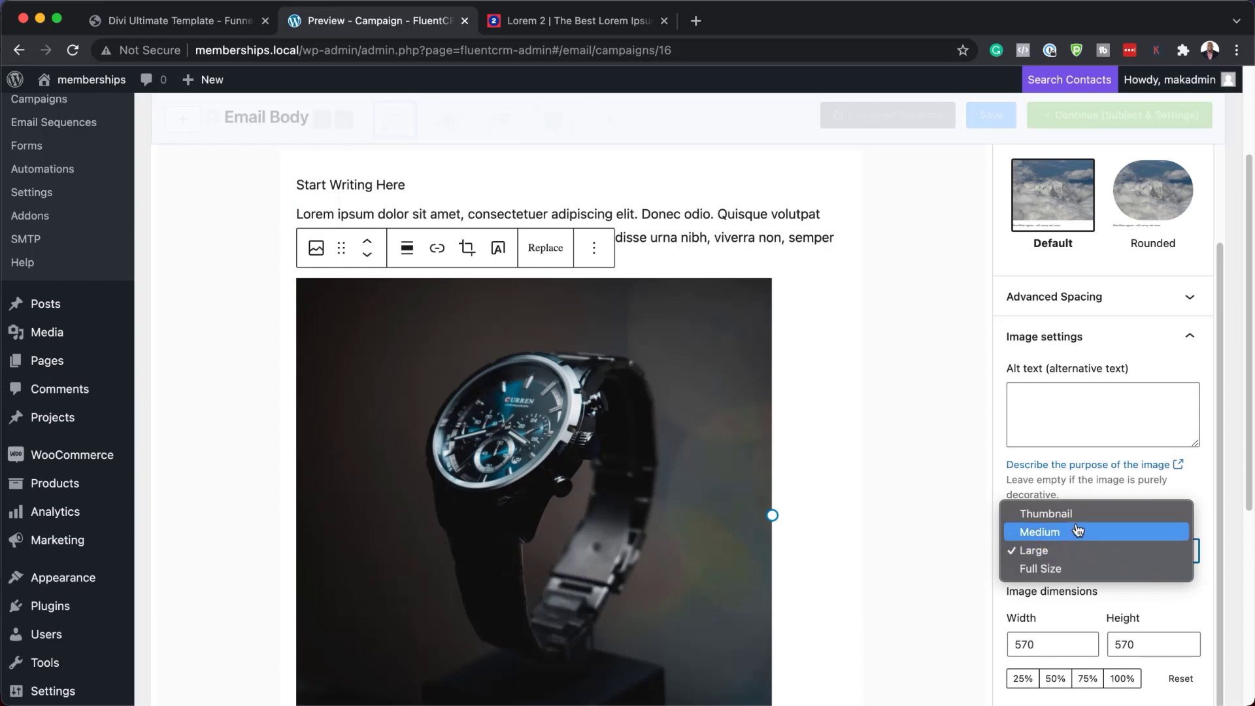
{"action": "left_click", "coordinate": [1075, 531]}
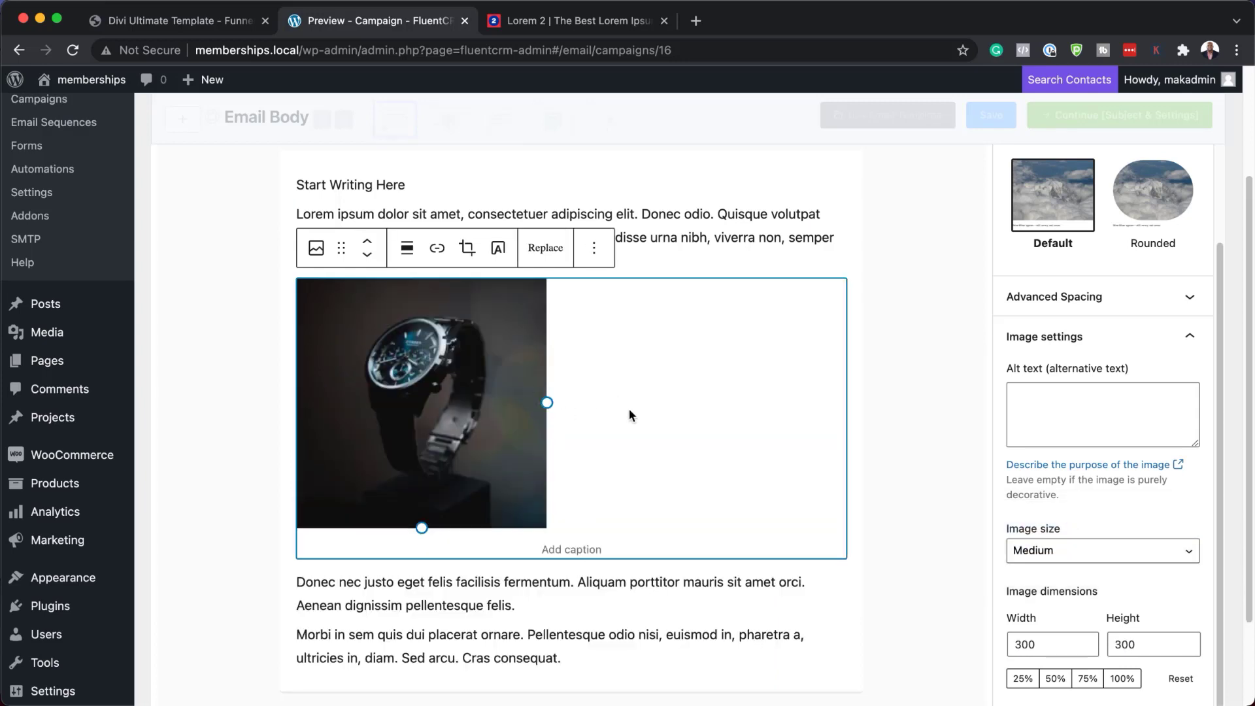
- Insert a button labelled "Test Button" after the second lorem ipsum paragraph, the one below the watch image
{"action": "left_click", "coordinate": [492, 592]}
{"action": "scroll", "coordinate": [602, 587], "scroll_direction": "down", "scroll_amount": 2}
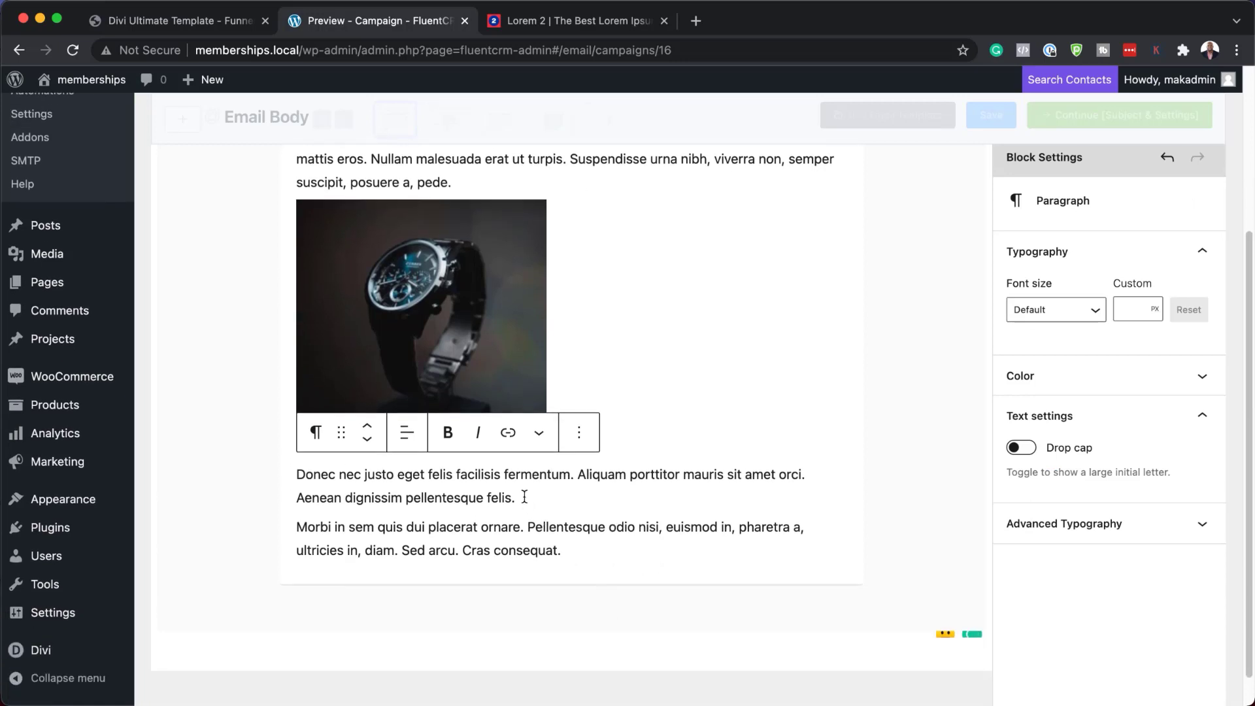
{"action": "key", "text": "Return"}
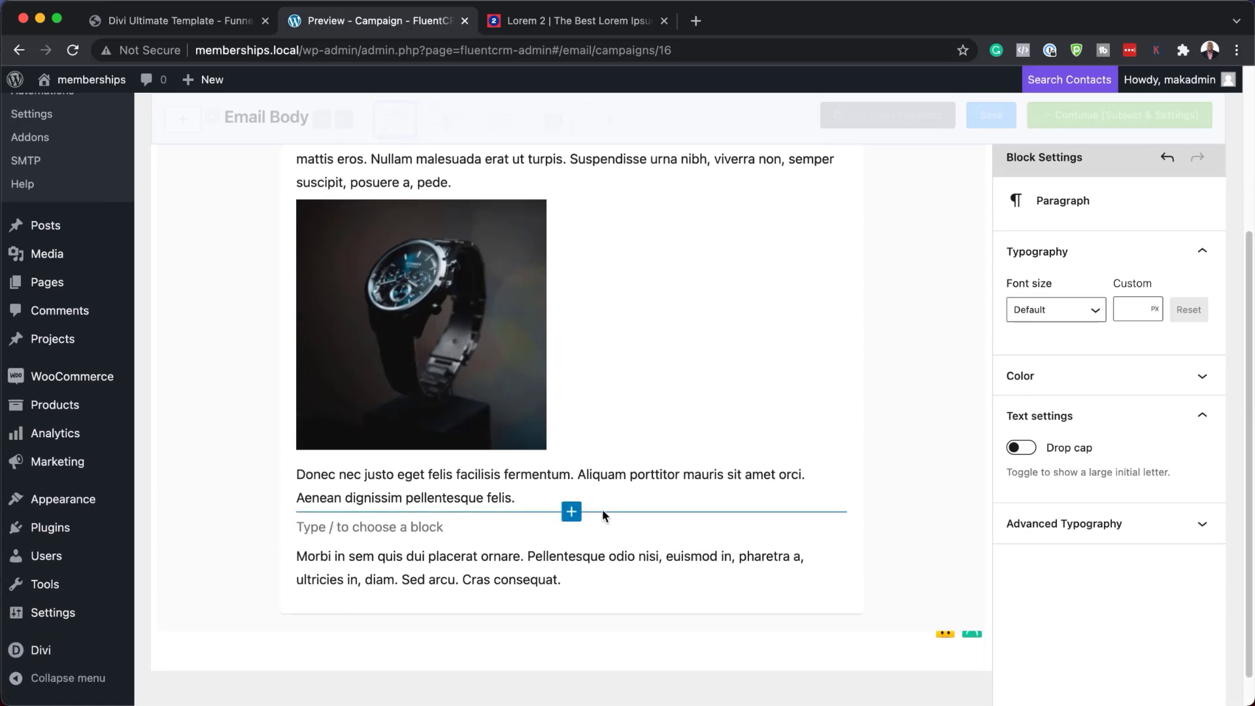
{"action": "type", "text": "/"}
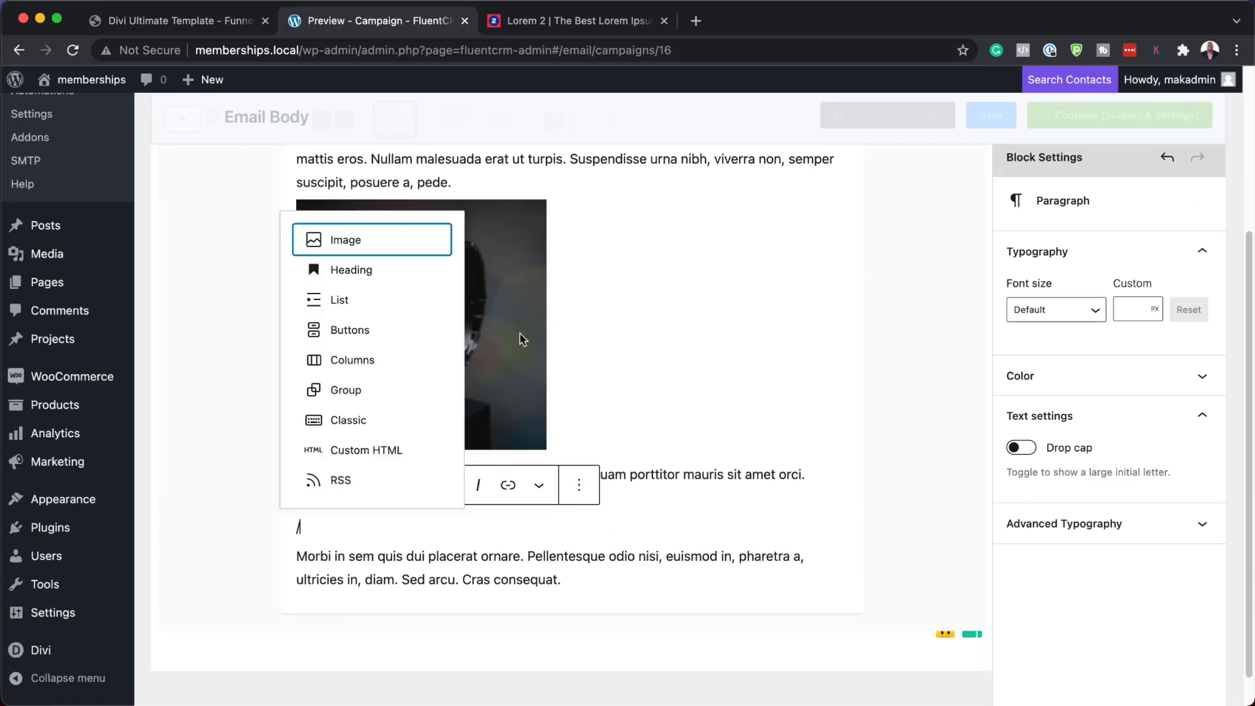
{"action": "left_click", "coordinate": [352, 330]}
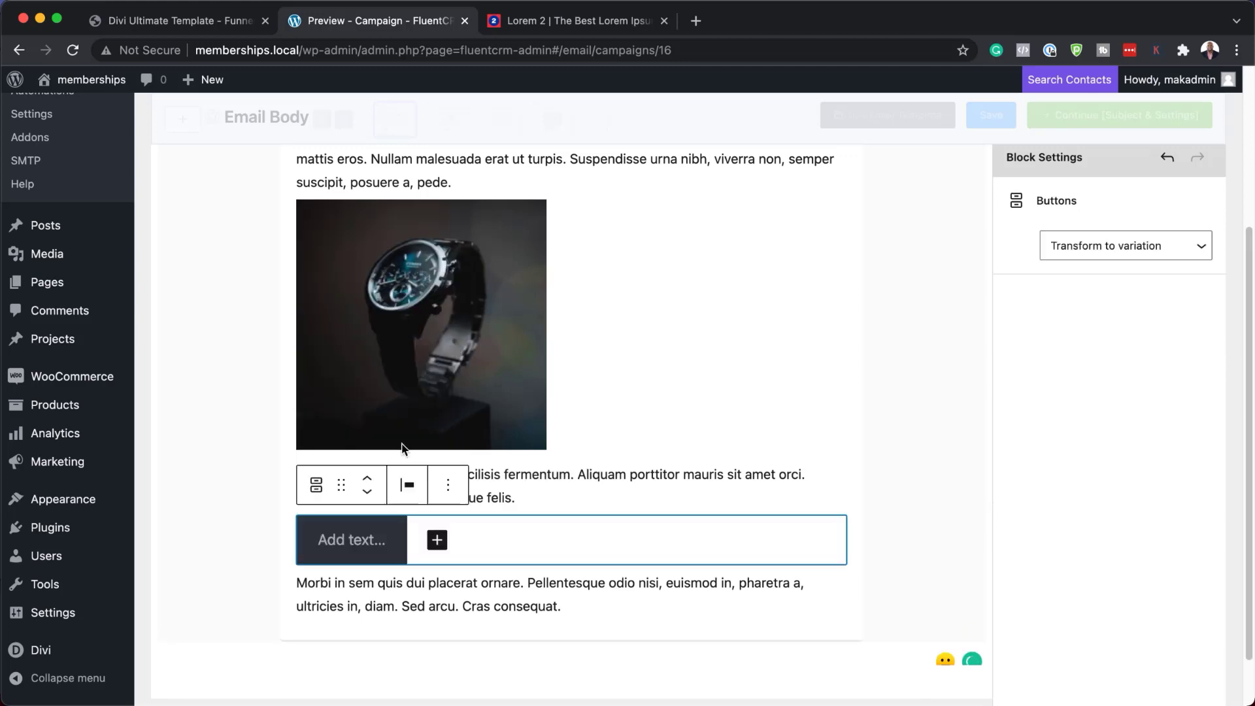
{"action": "left_click", "coordinate": [346, 547]}
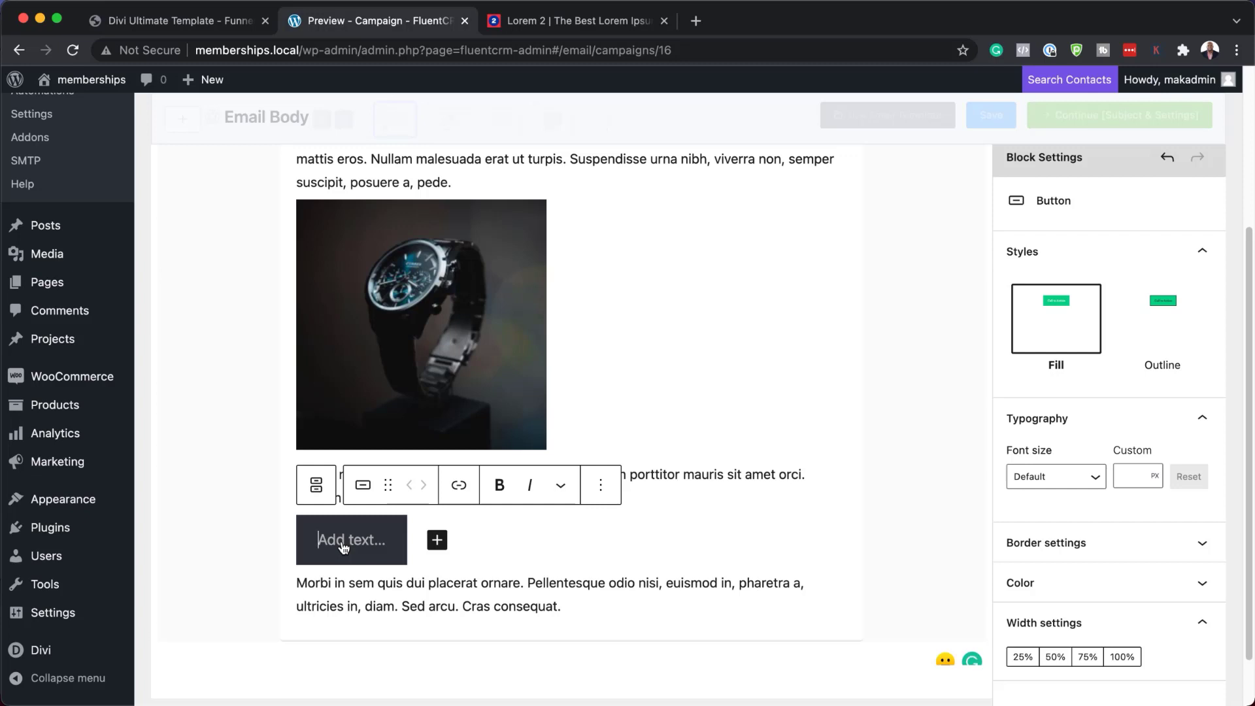
{"action": "type", "text": "Test "}
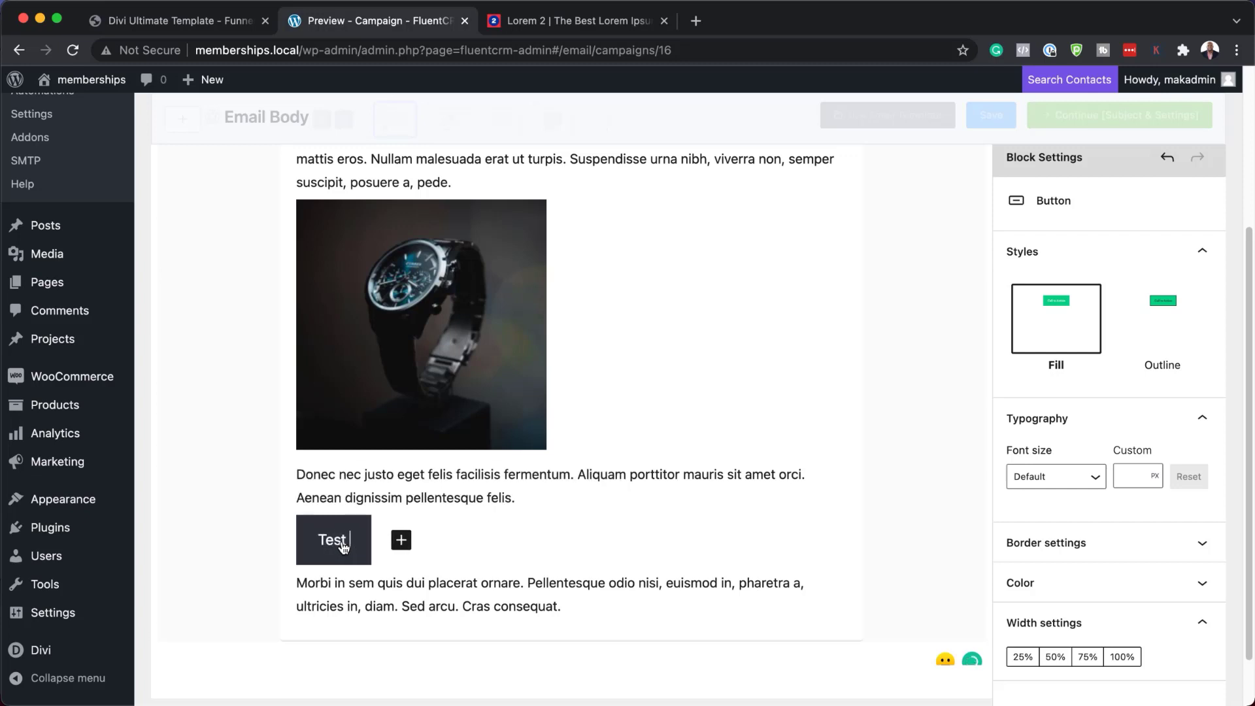
{"action": "type", "text": "Button"}
- Preview the composed email from its opening text to its footer, and close the preview
{"action": "scroll", "coordinate": [412, 454], "scroll_direction": "up", "scroll_amount": 5}
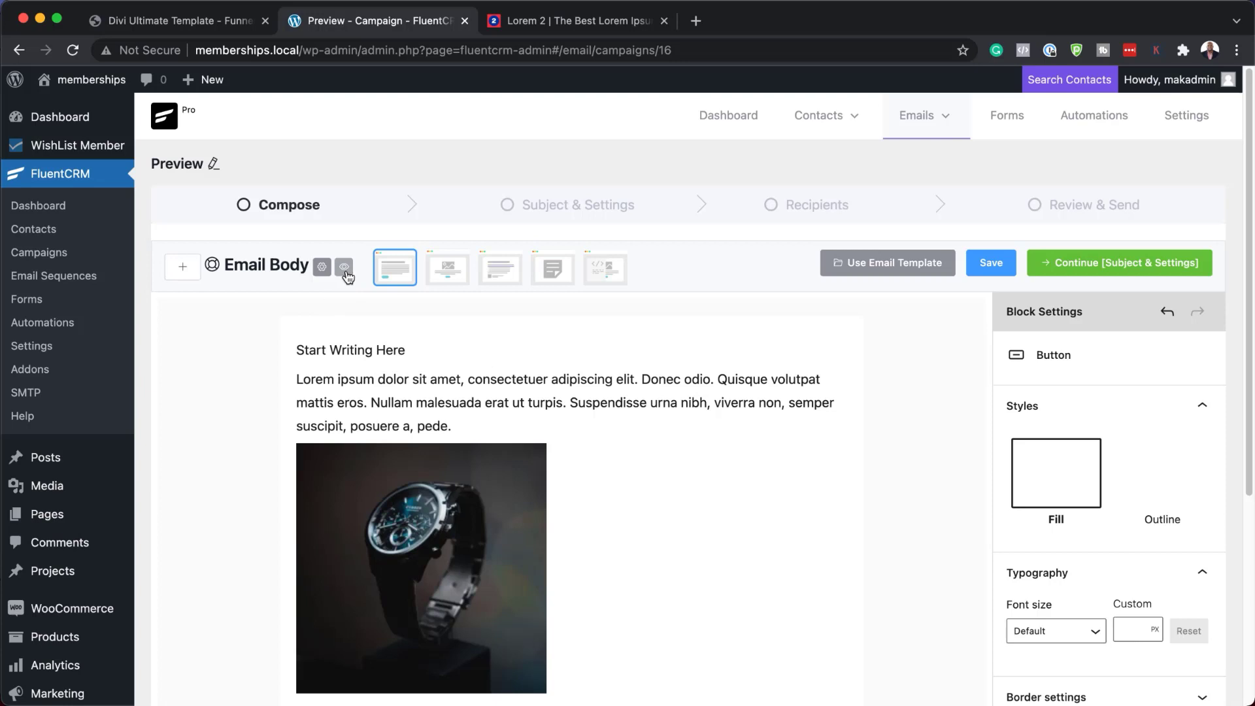
{"action": "left_click", "coordinate": [345, 269]}
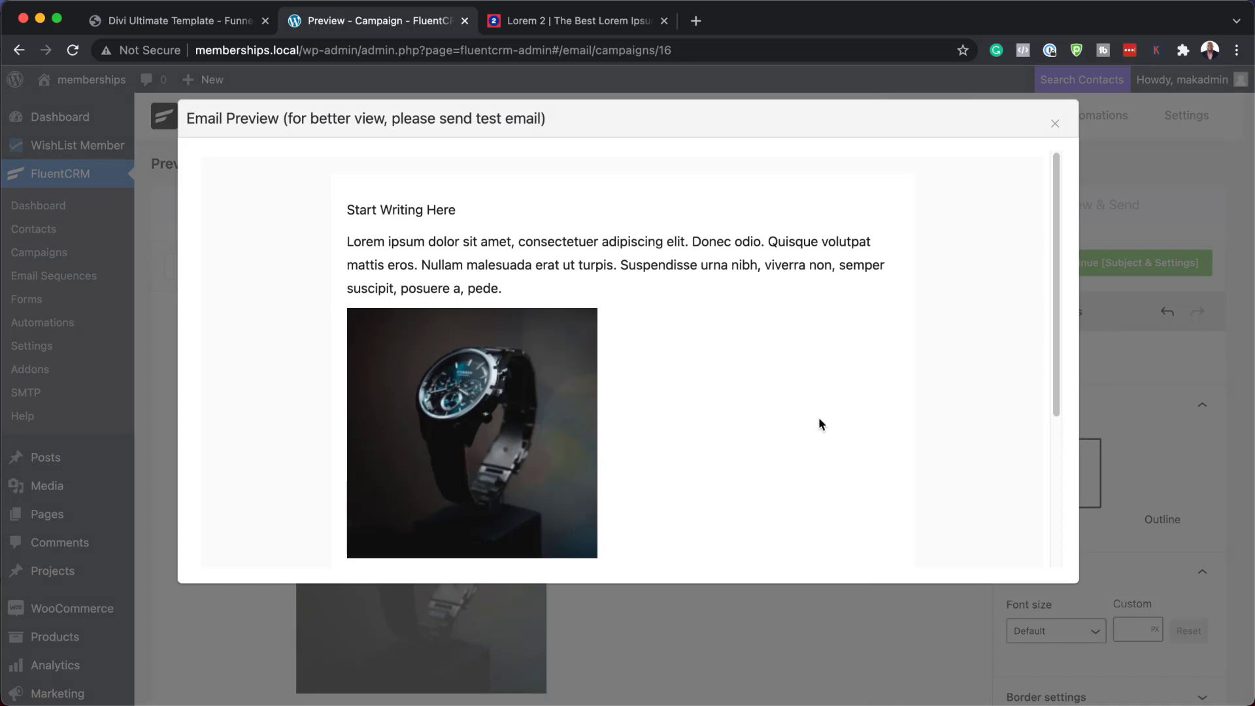
{"action": "scroll", "coordinate": [819, 419], "scroll_direction": "down", "scroll_amount": 5}
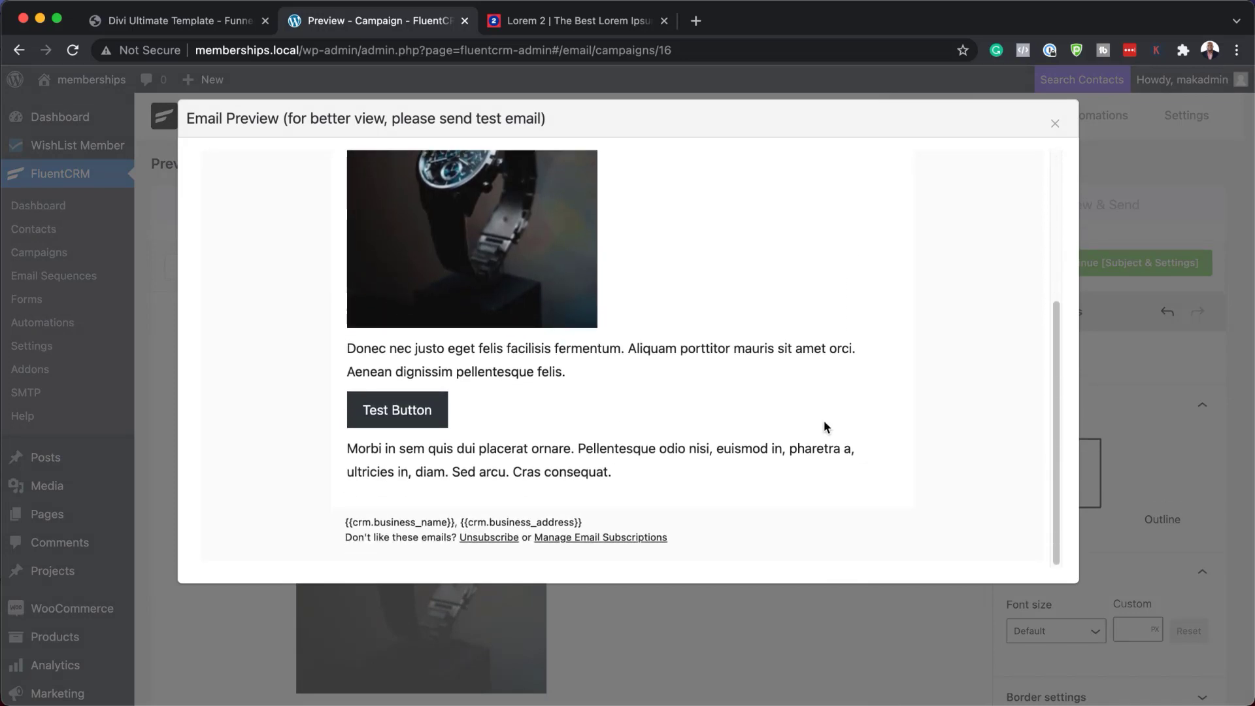
{"action": "scroll", "coordinate": [637, 353], "scroll_direction": "up", "scroll_amount": 5}
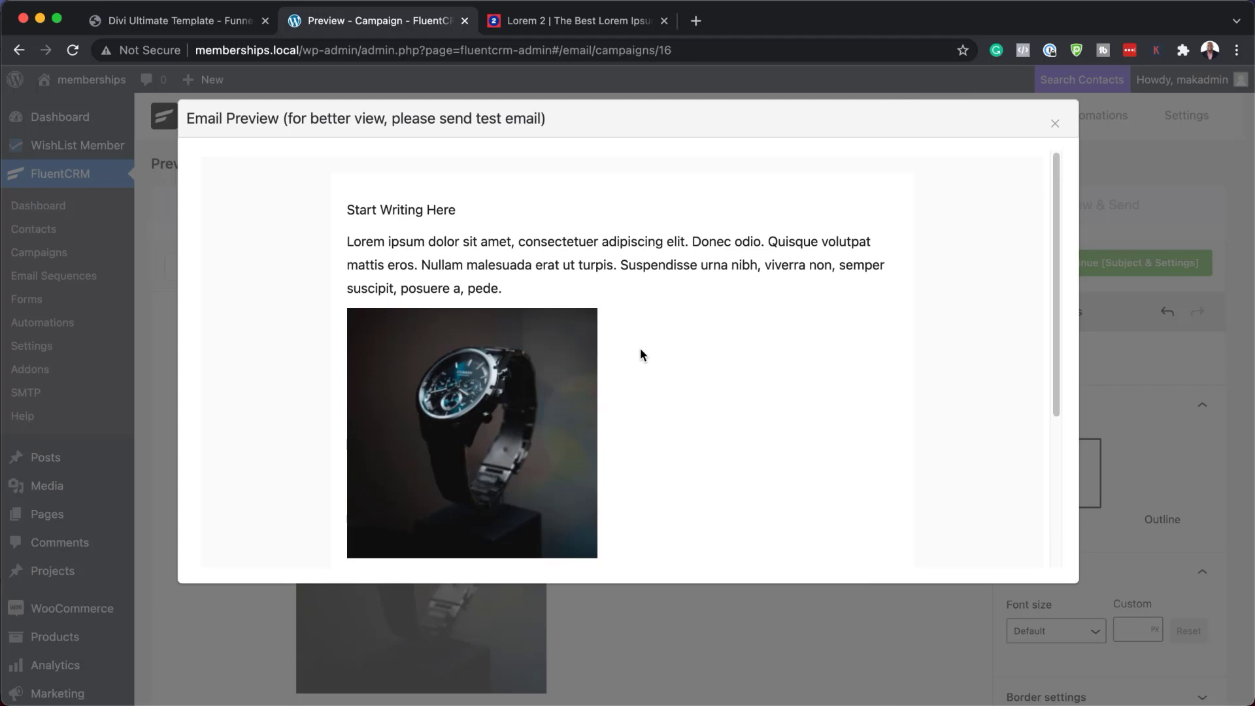
{"action": "scroll", "coordinate": [631, 366], "scroll_direction": "down", "scroll_amount": 5}
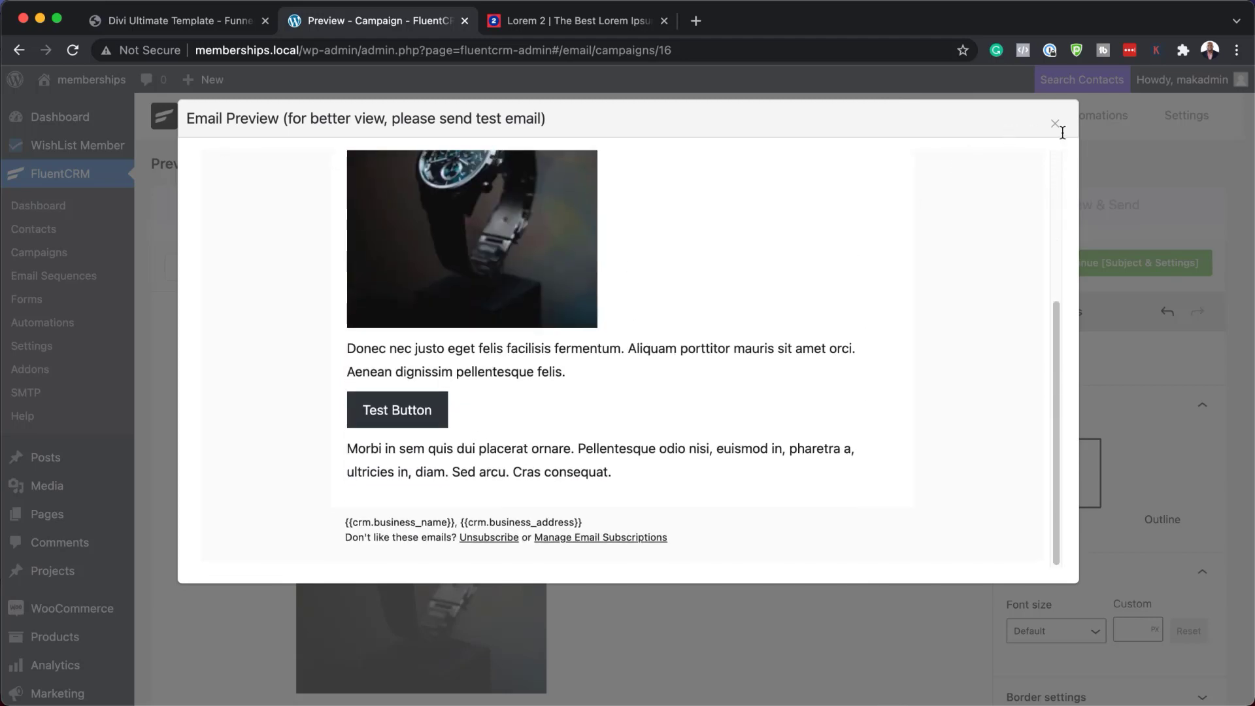
{"action": "left_click", "coordinate": [1054, 124]}
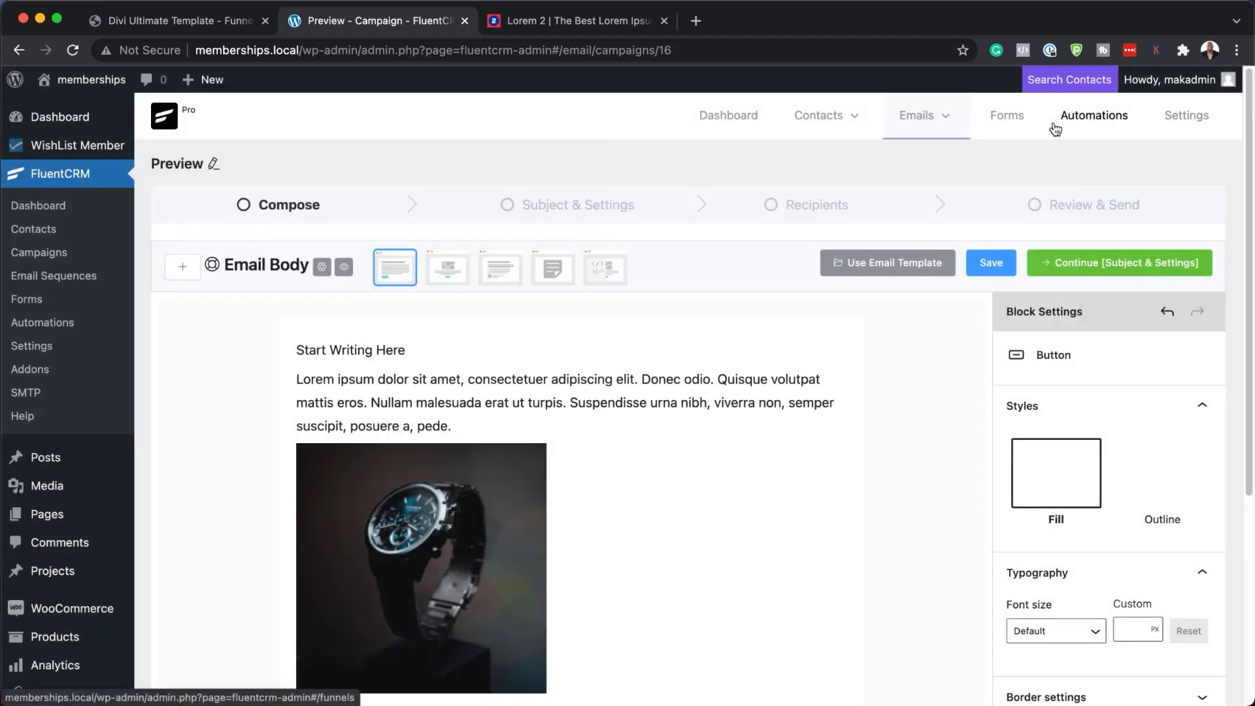